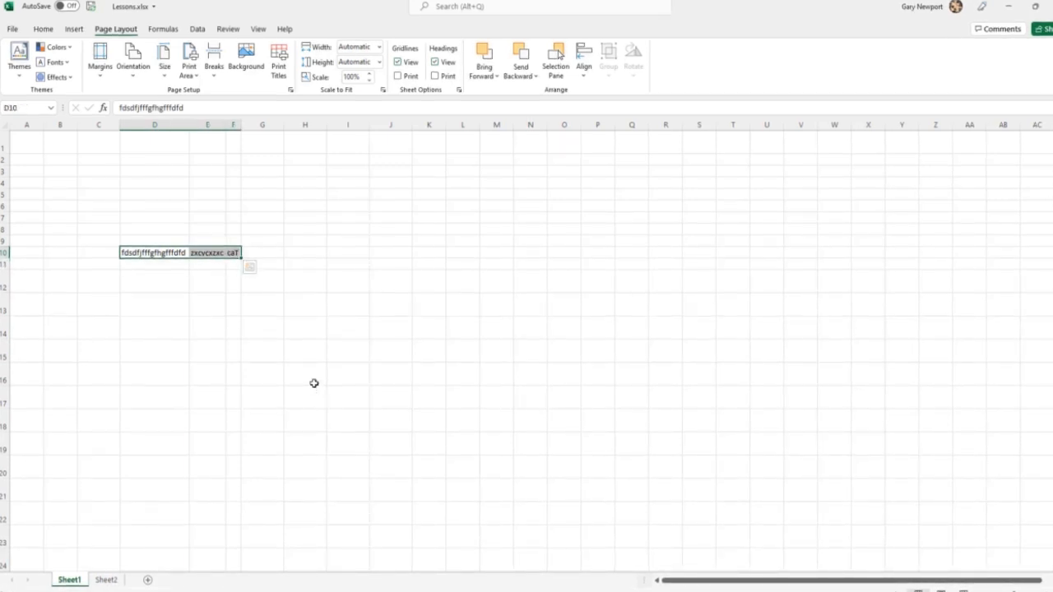
Clear the sample text from cells D10:F10.
key(Delete)
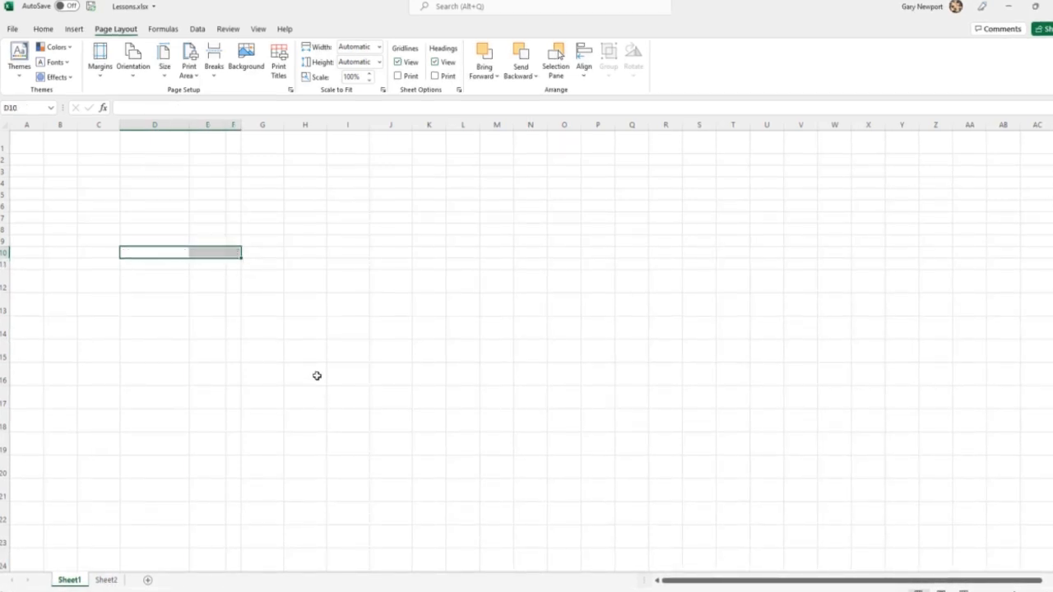
click(316, 376)
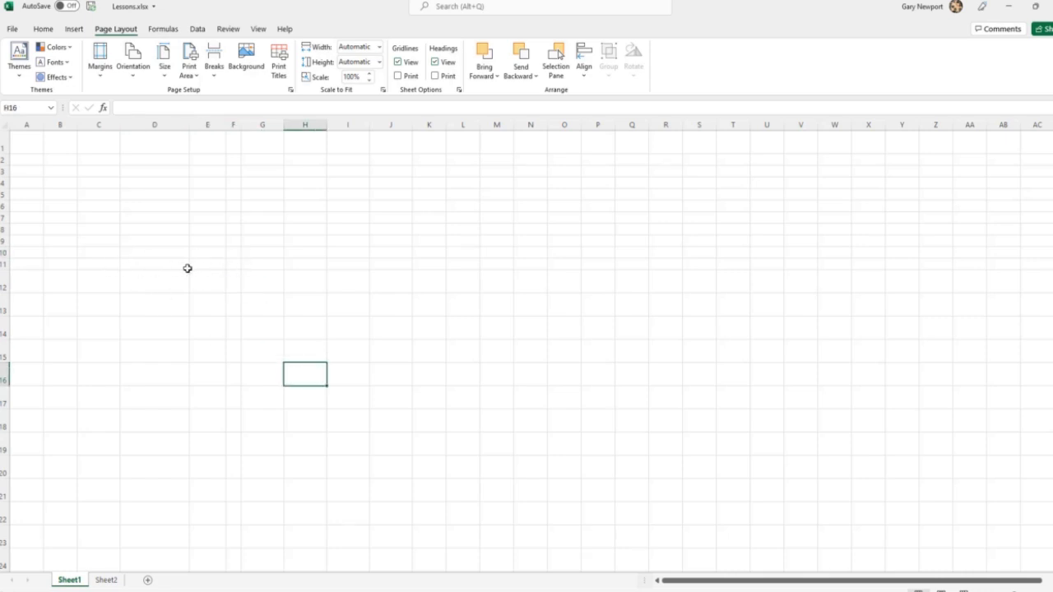
Switch the worksheet's on-screen gridlines off and back on, two times over.
click(258, 31)
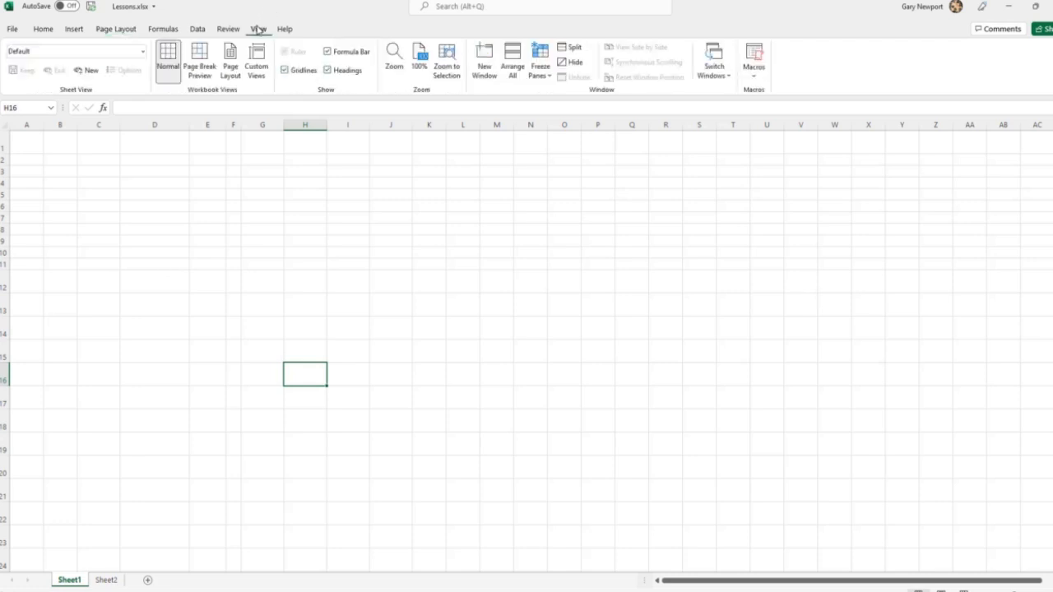
click(285, 71)
click(284, 72)
click(211, 299)
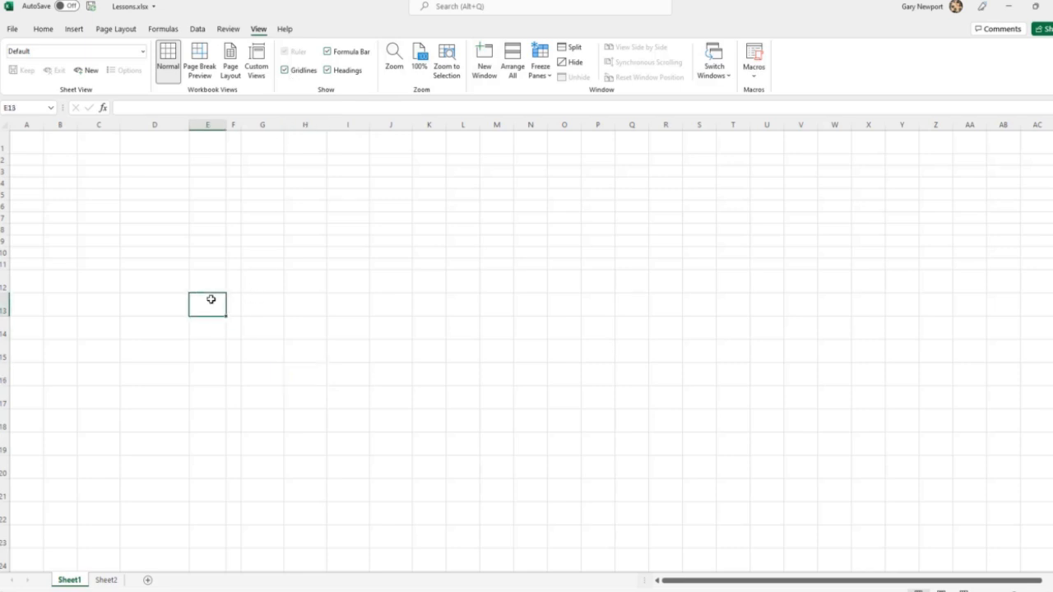
click(121, 31)
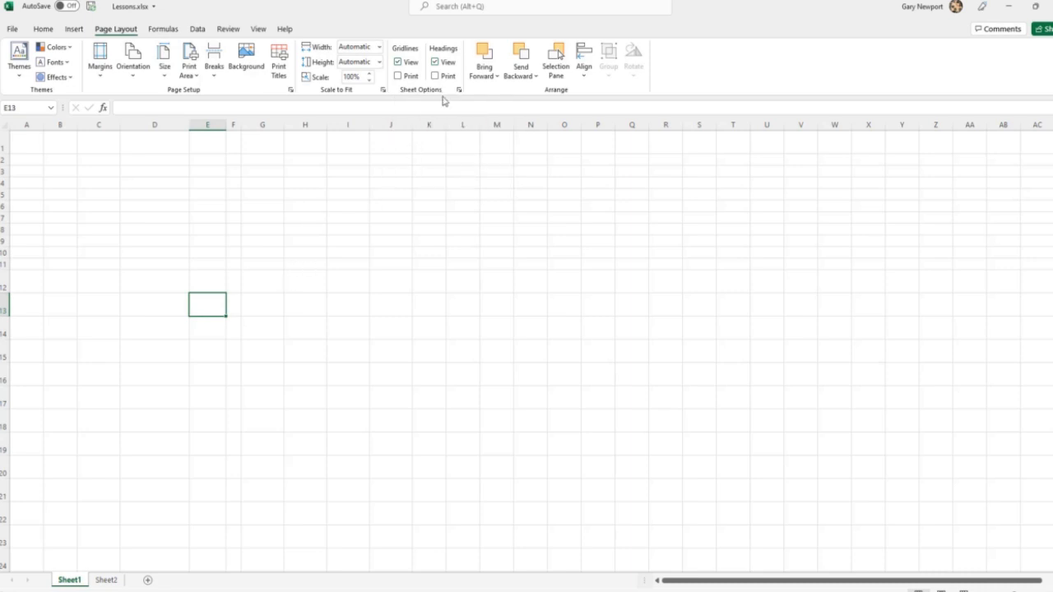
click(399, 62)
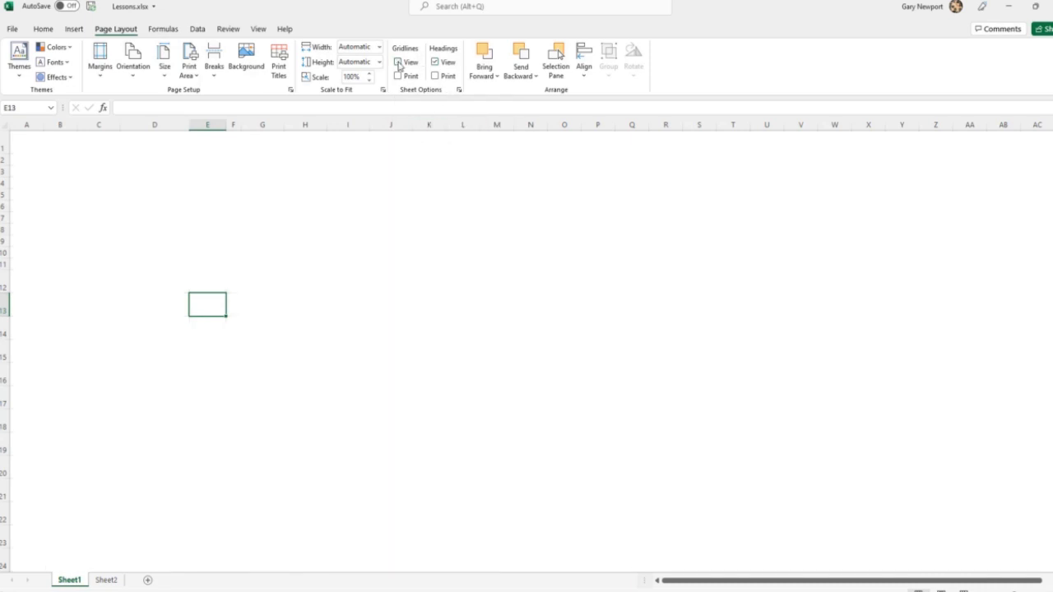
click(399, 62)
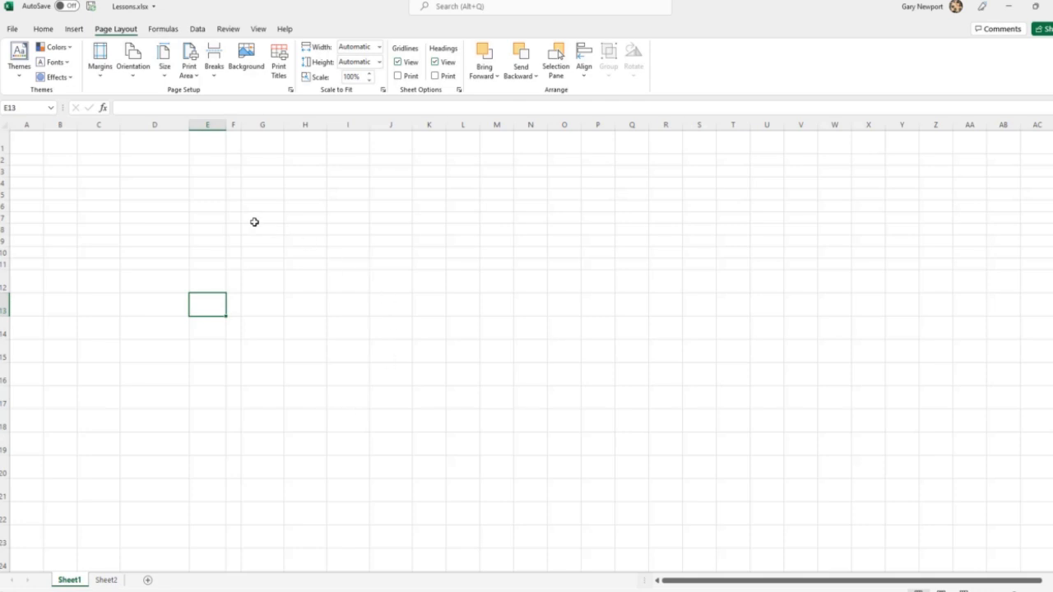
Apply a bottom border to cell D3.
click(160, 173)
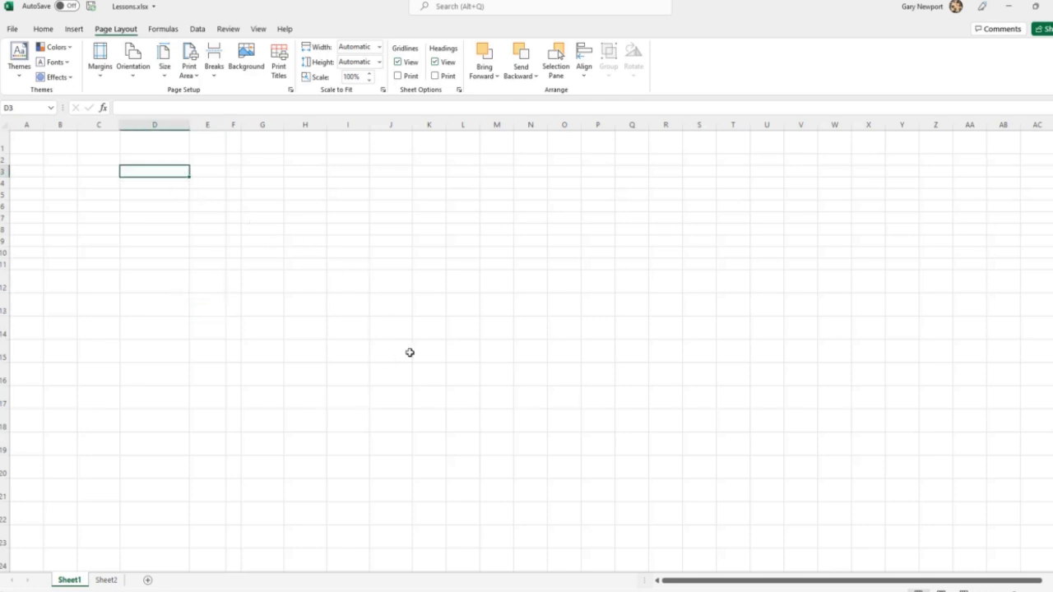
click(43, 30)
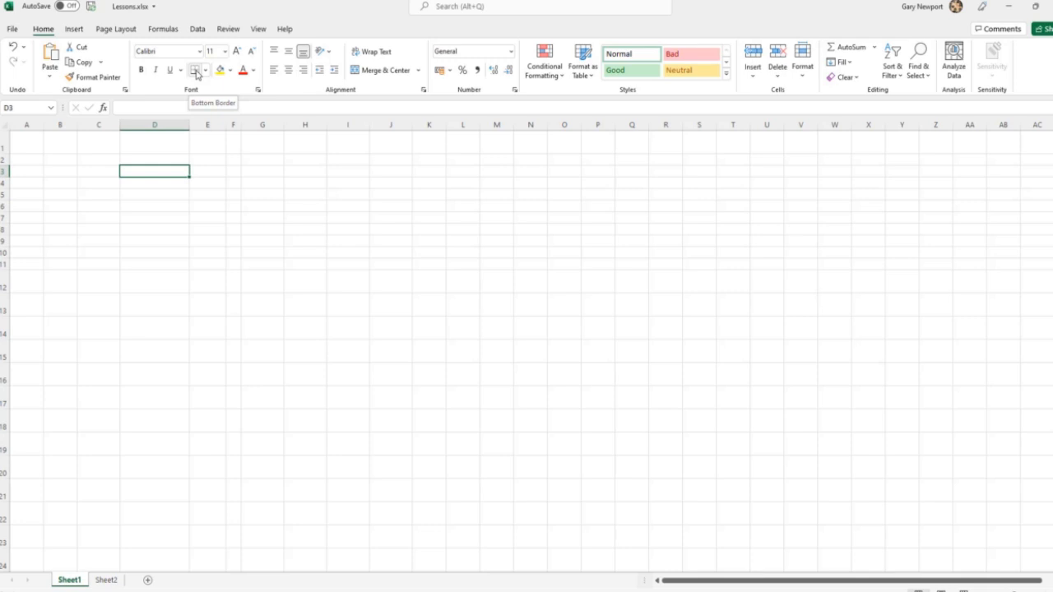
click(196, 73)
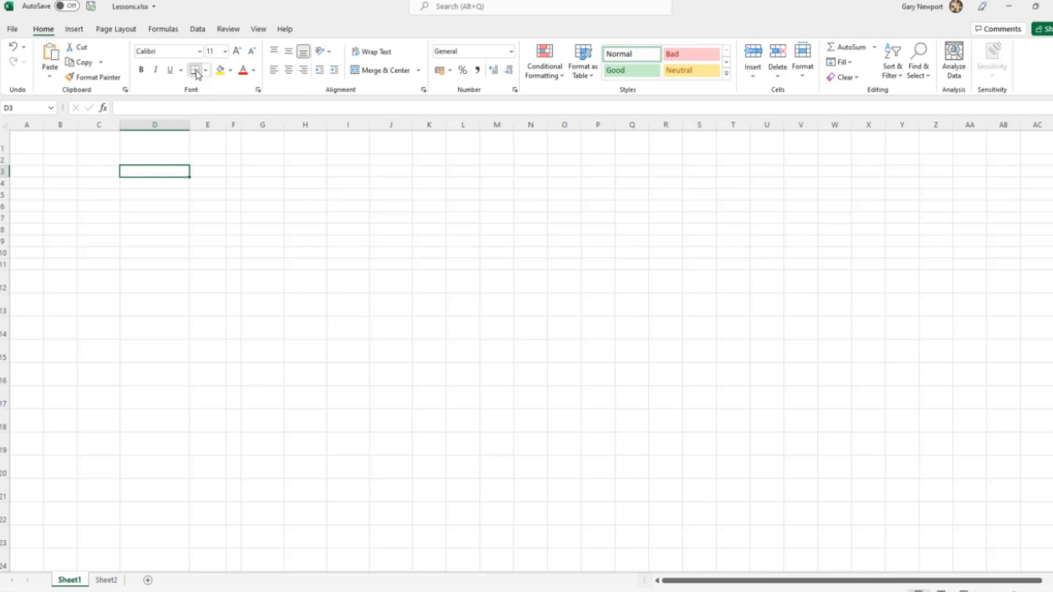
click(256, 174)
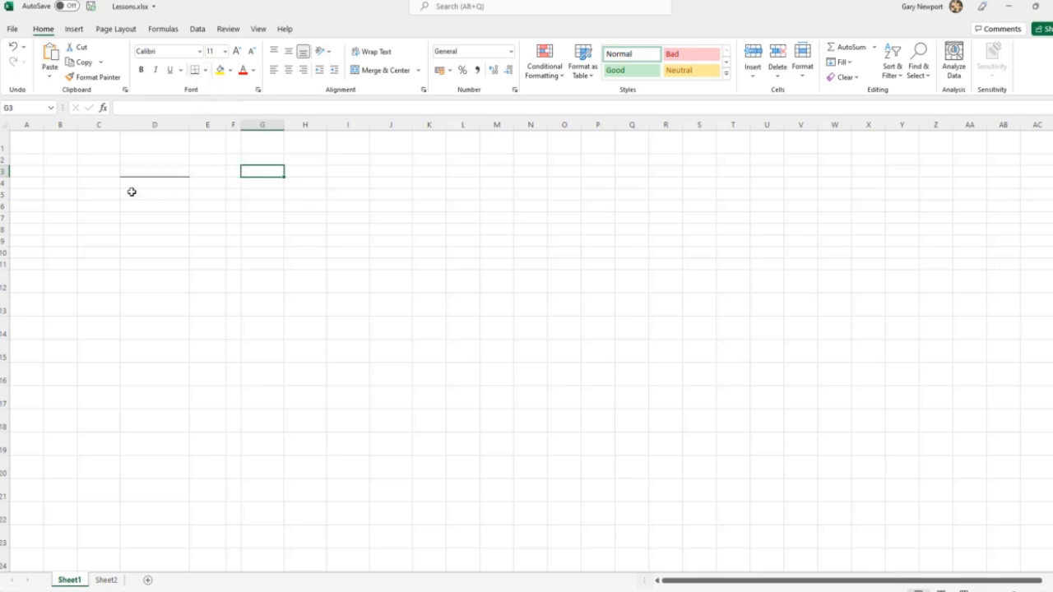
Hide the gridlines to check the bottom border of cell D3, and show the gridlines again.
click(115, 29)
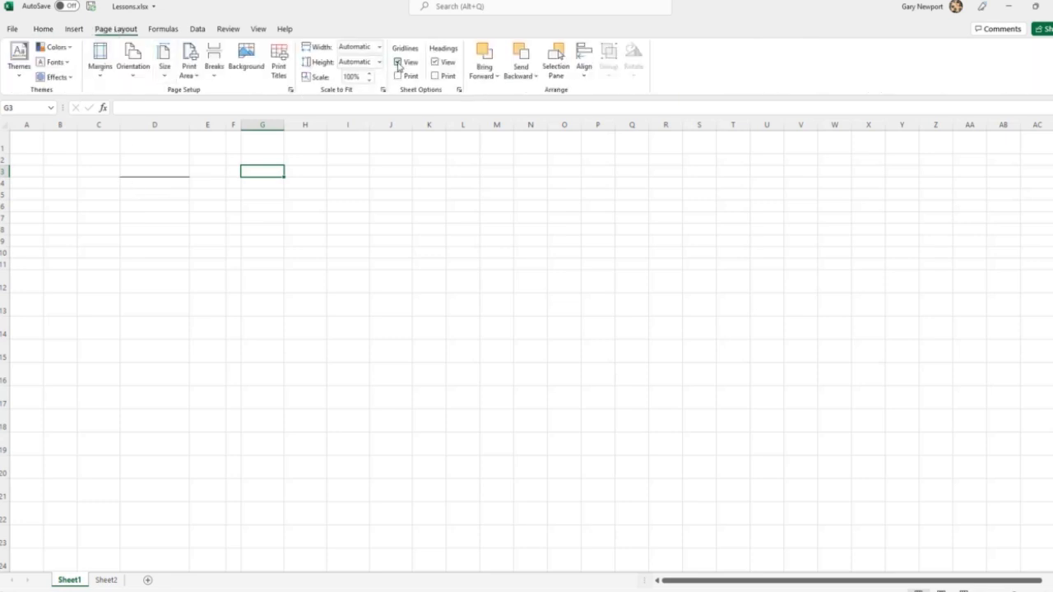
click(398, 63)
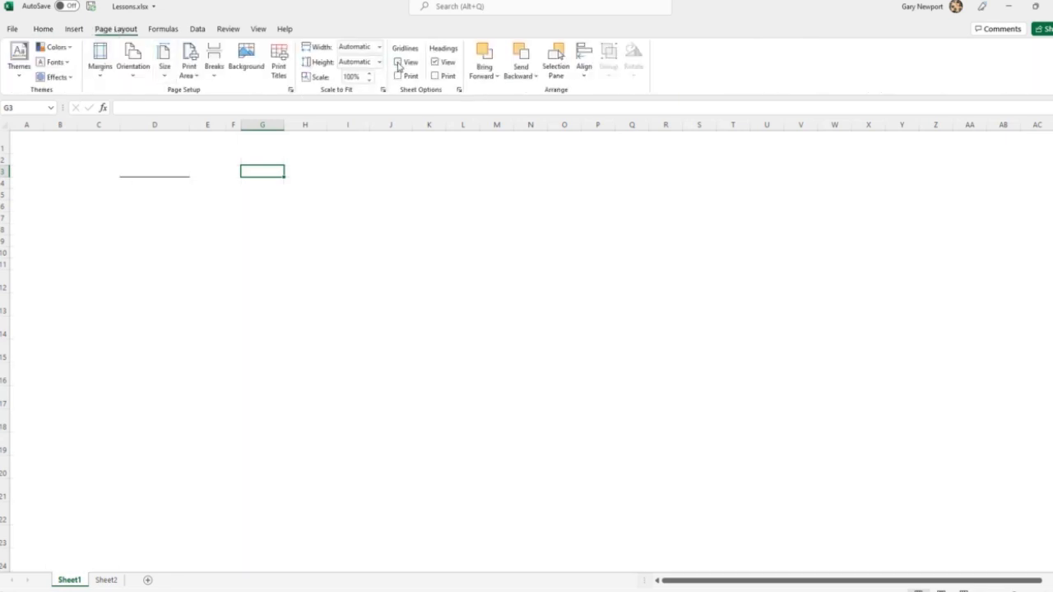
click(294, 213)
click(378, 208)
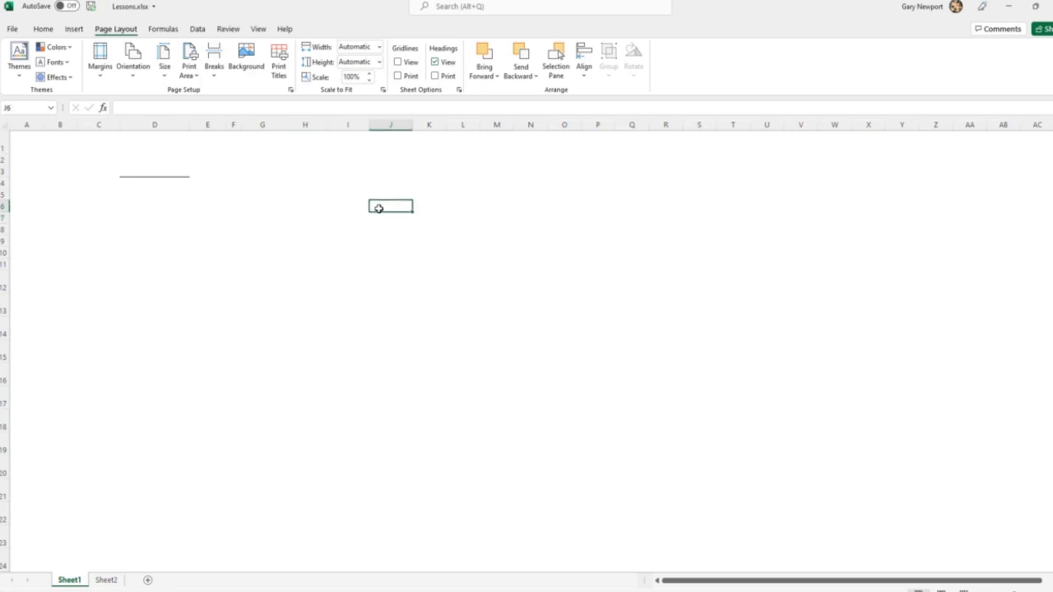
click(145, 172)
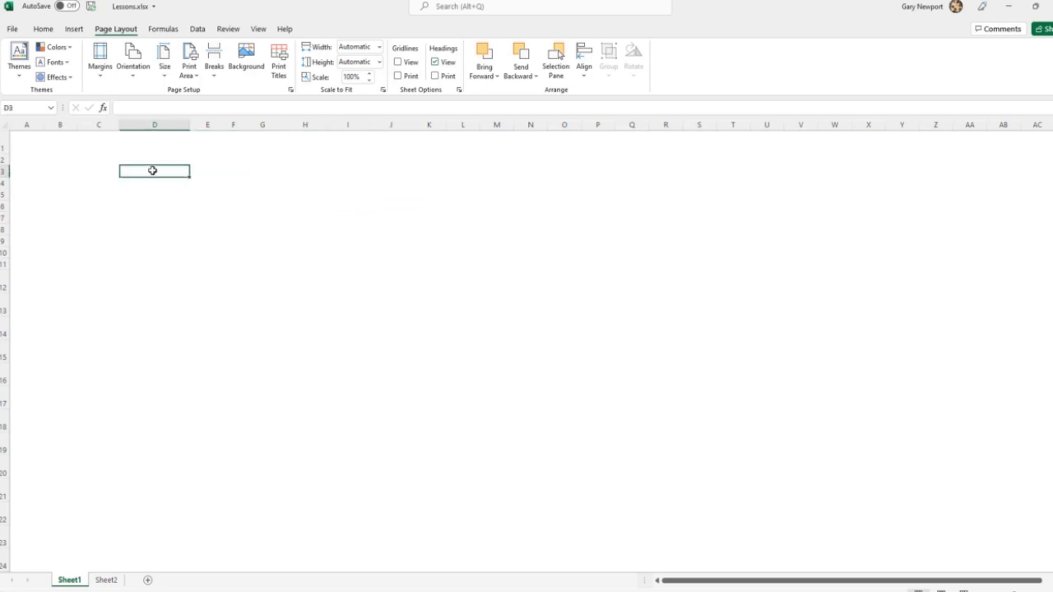
click(398, 62)
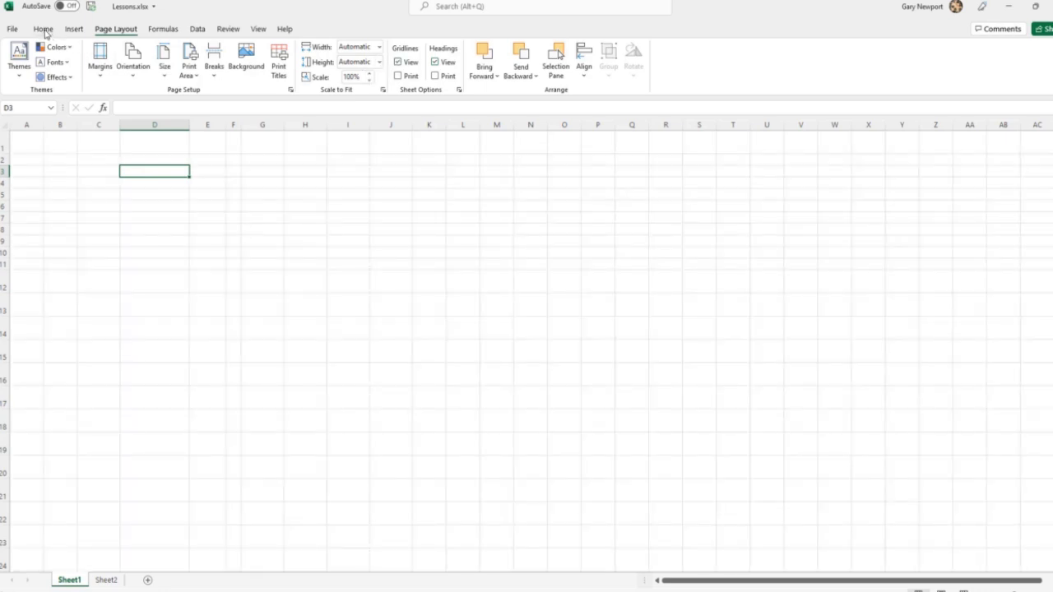
Add a top border to cell D3.
click(44, 29)
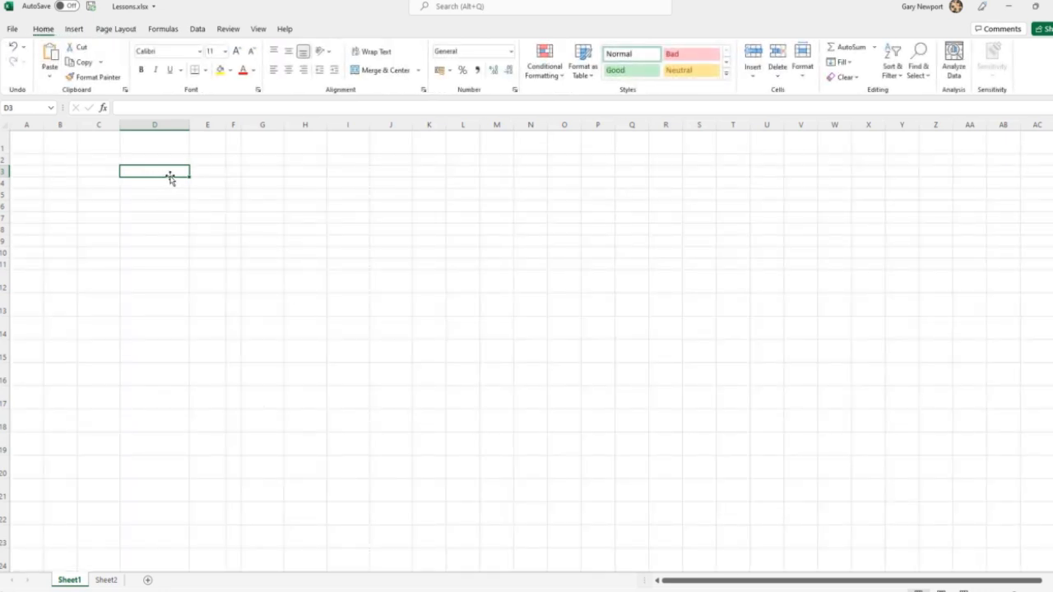
click(207, 73)
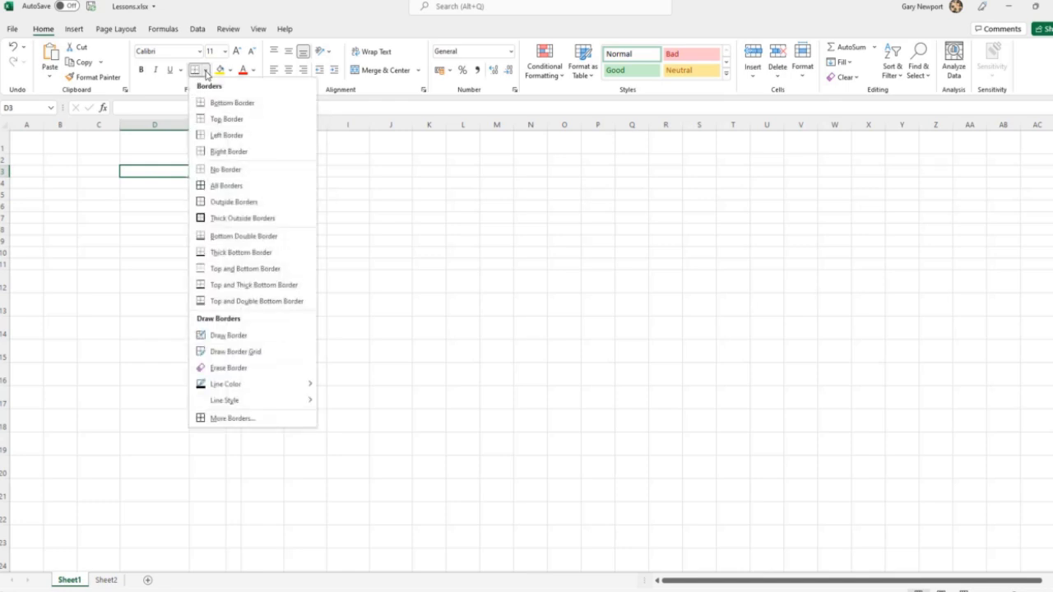
click(226, 120)
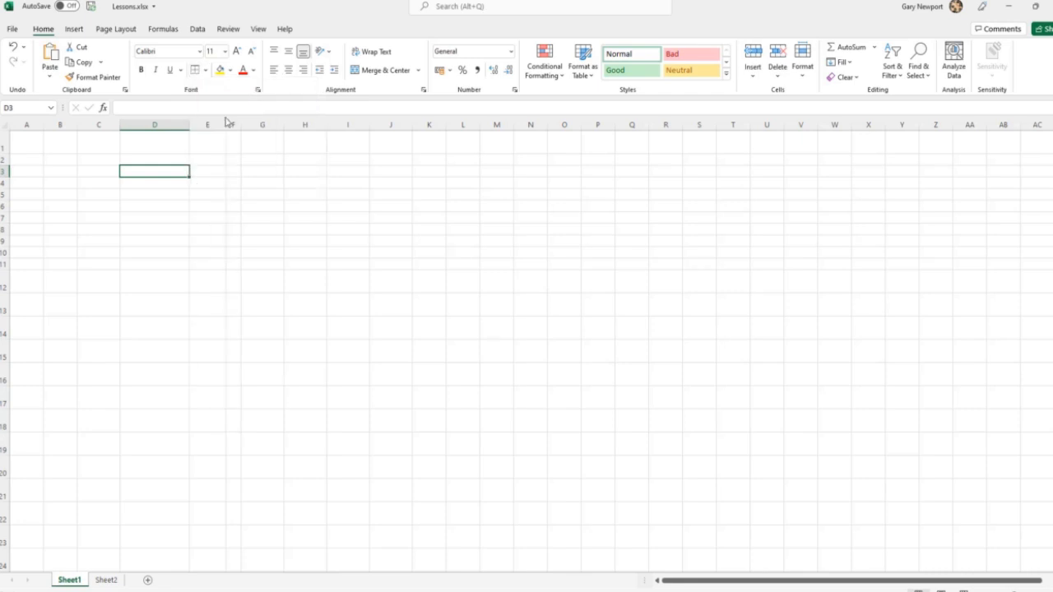
click(257, 171)
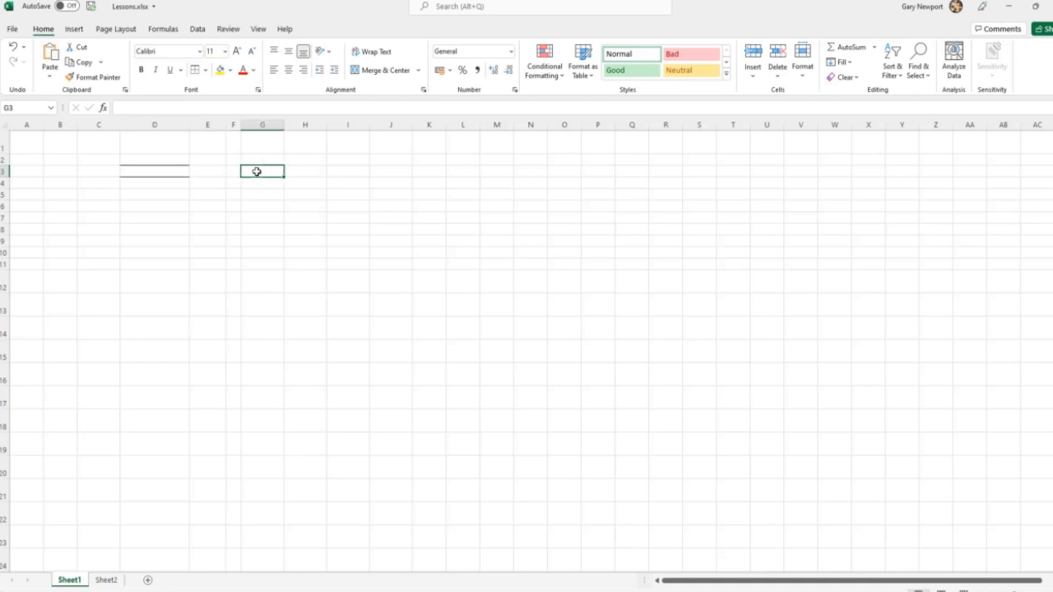
Add a left border and a right border to cell D3.
click(175, 169)
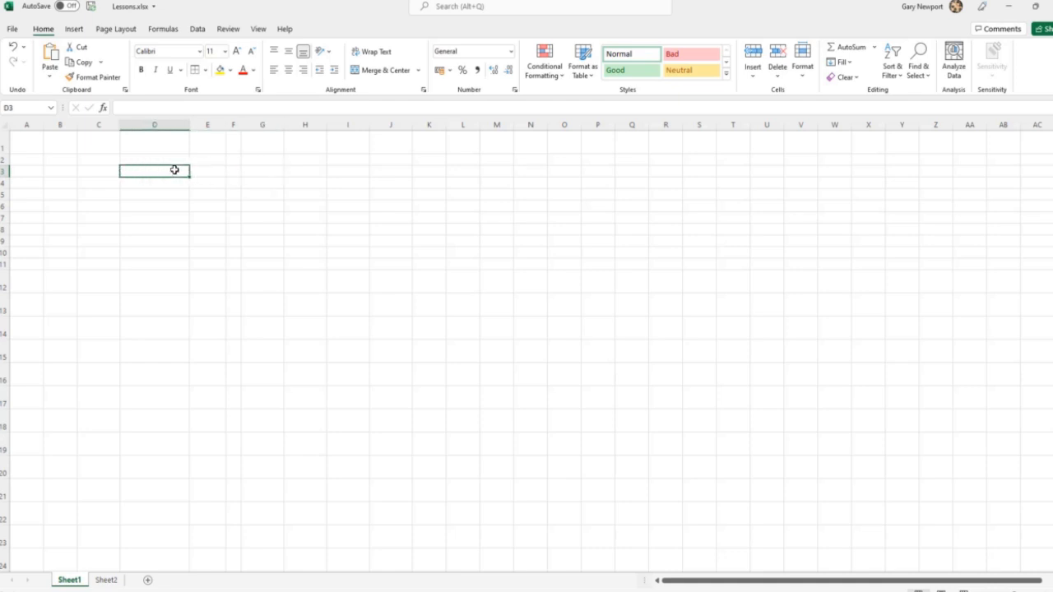
click(206, 71)
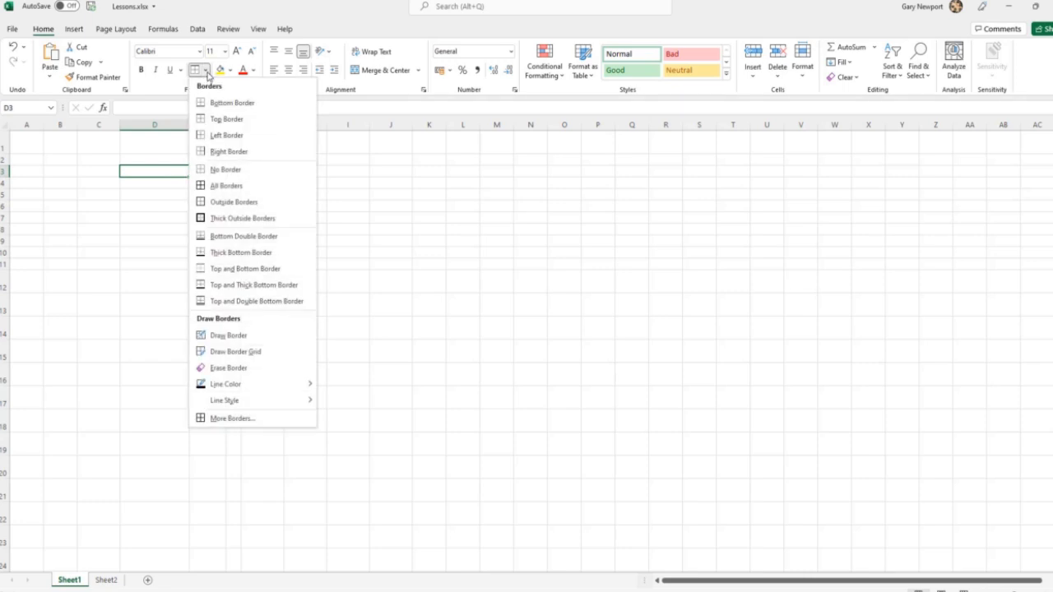
click(222, 135)
click(206, 72)
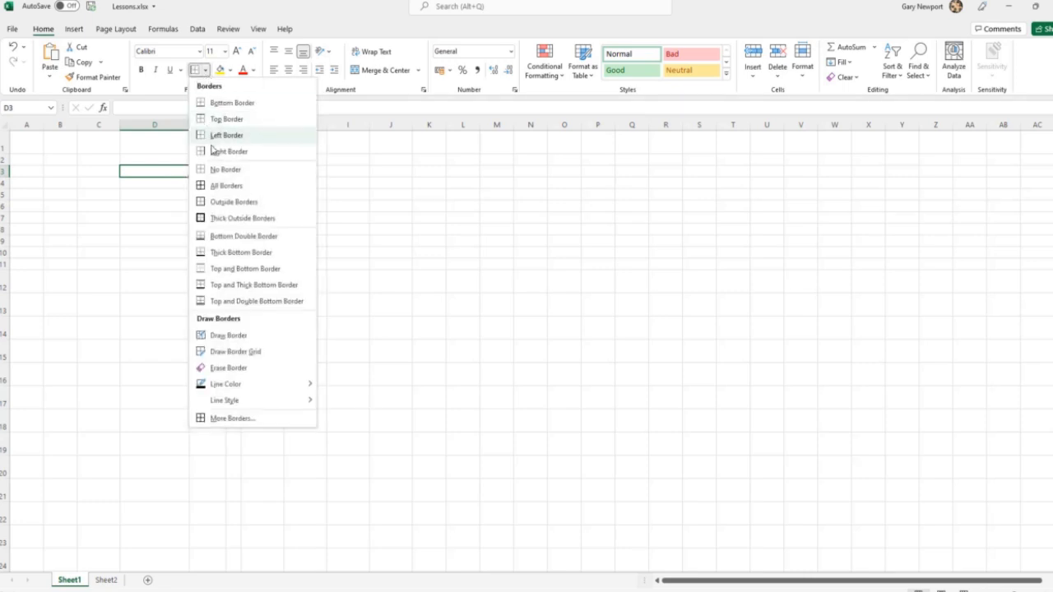
click(222, 149)
click(260, 208)
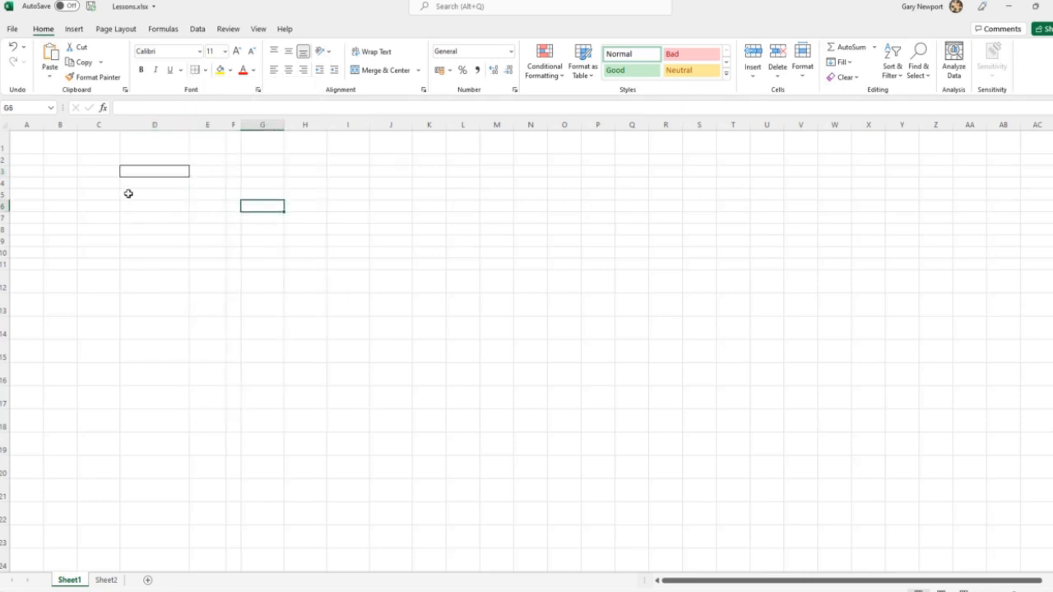
Remove all borders from cell D3 and bring them back.
click(174, 170)
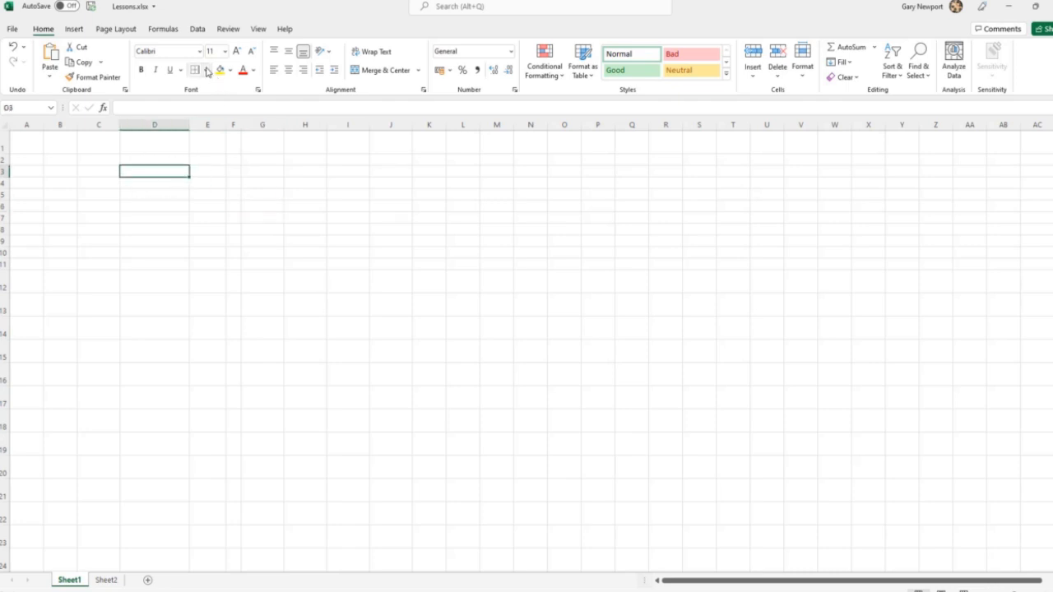
click(207, 71)
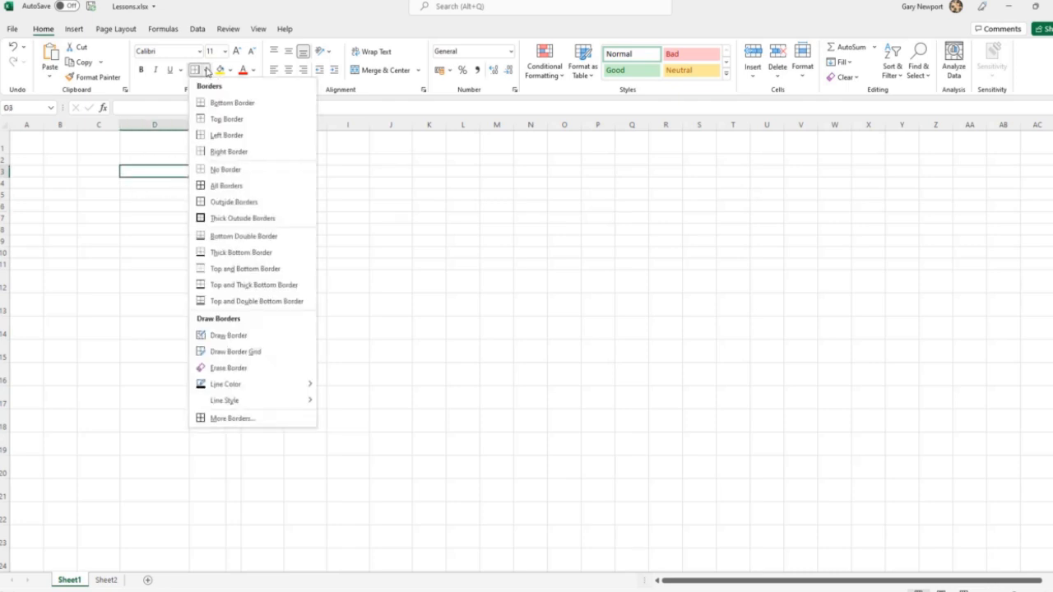
click(225, 170)
click(308, 204)
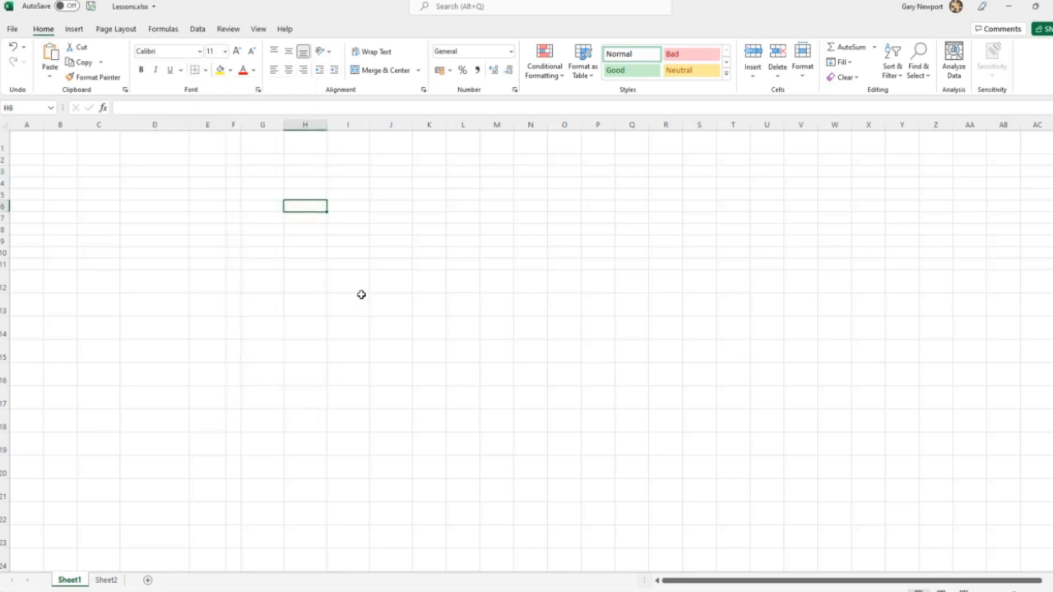
click(163, 172)
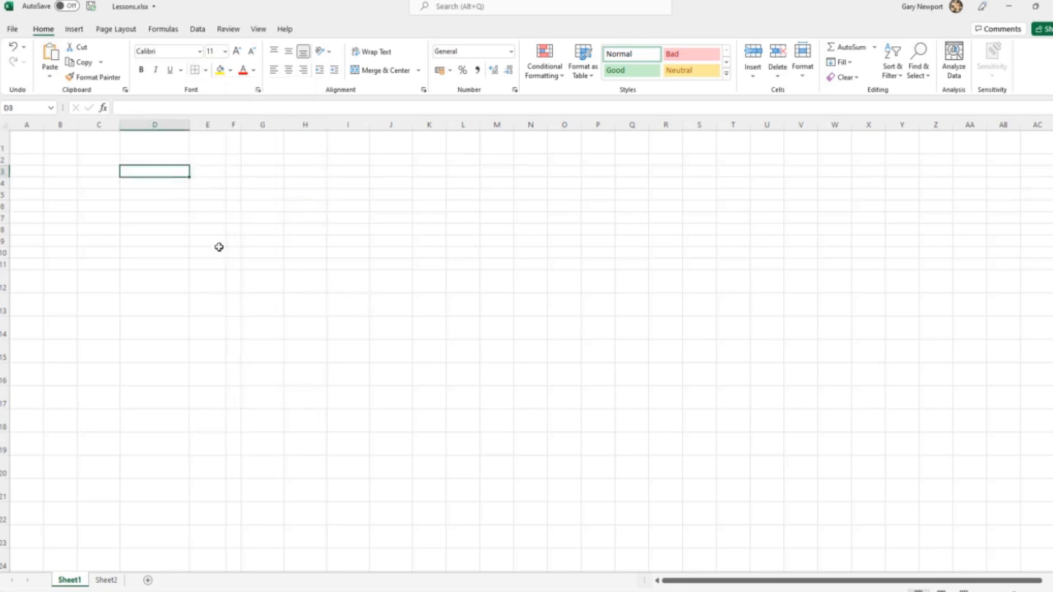
click(420, 215)
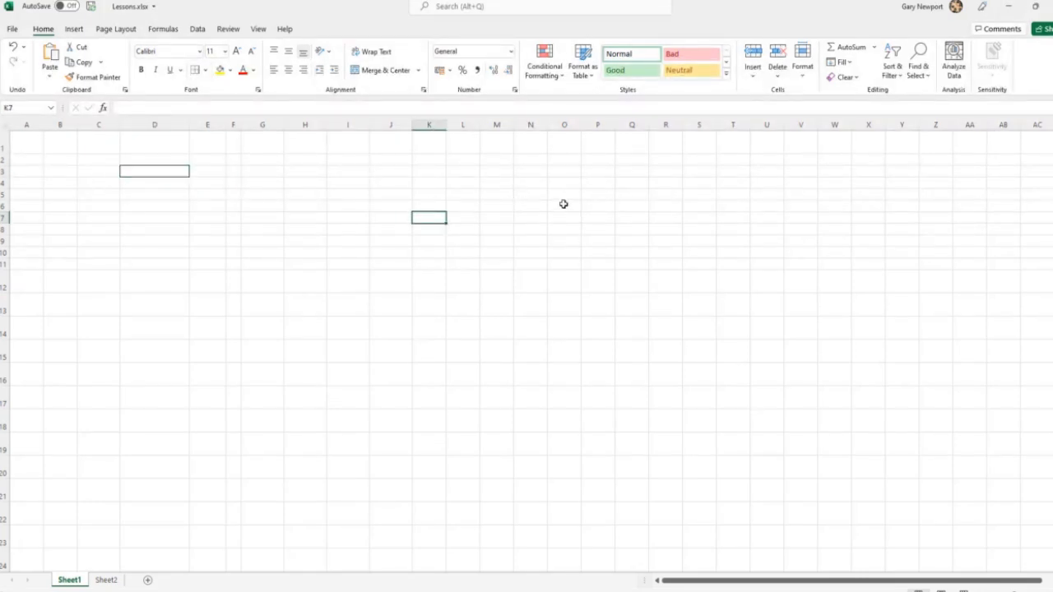
Clear every border of cell D3 with the No Border option.
click(148, 170)
click(206, 70)
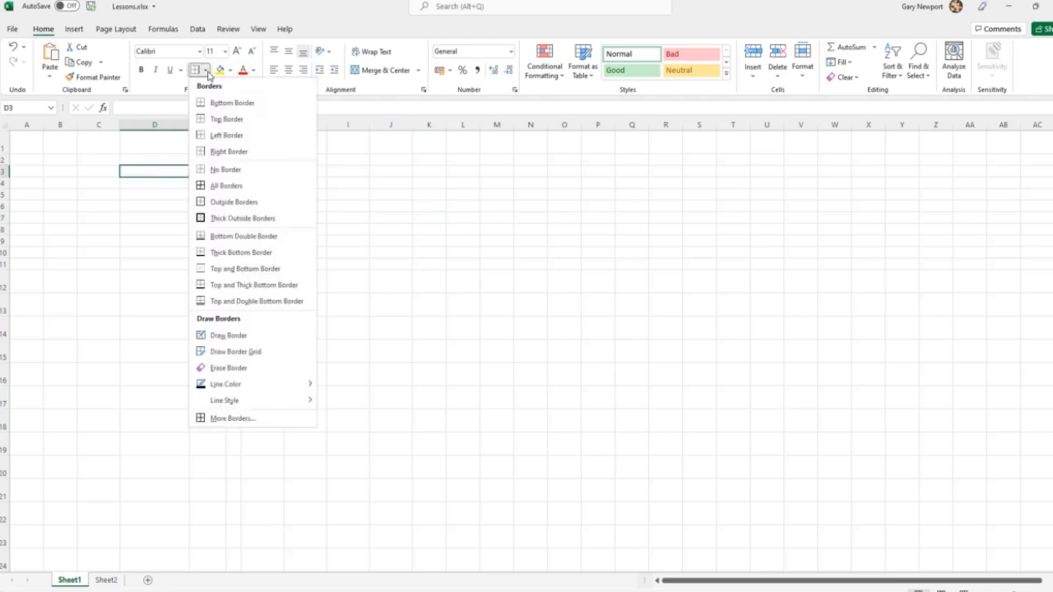
click(266, 173)
click(469, 263)
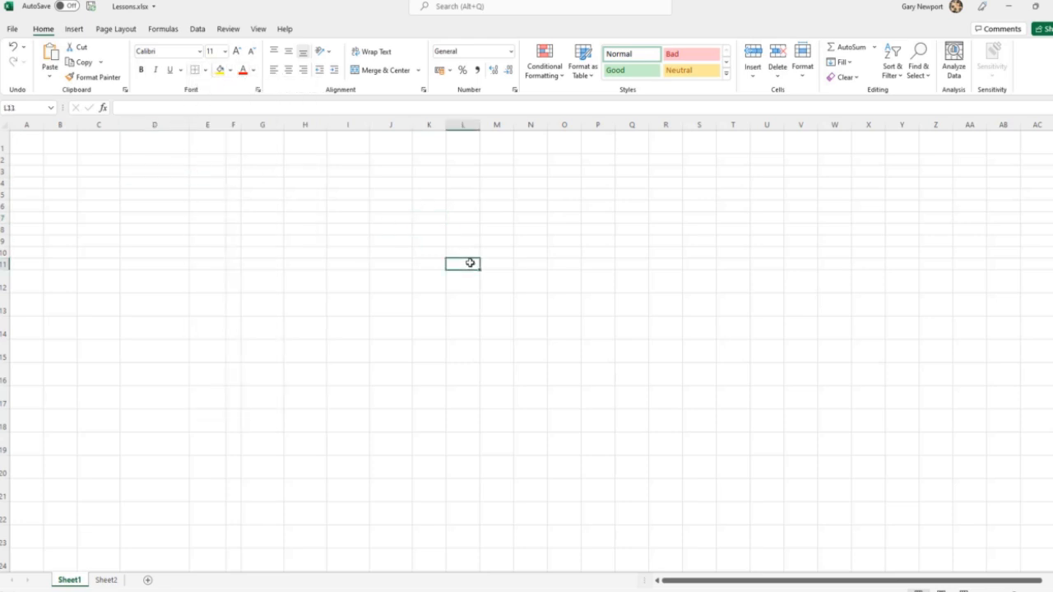
Apply bottom, top, left and right borders one at a time to cell K8.
click(468, 242)
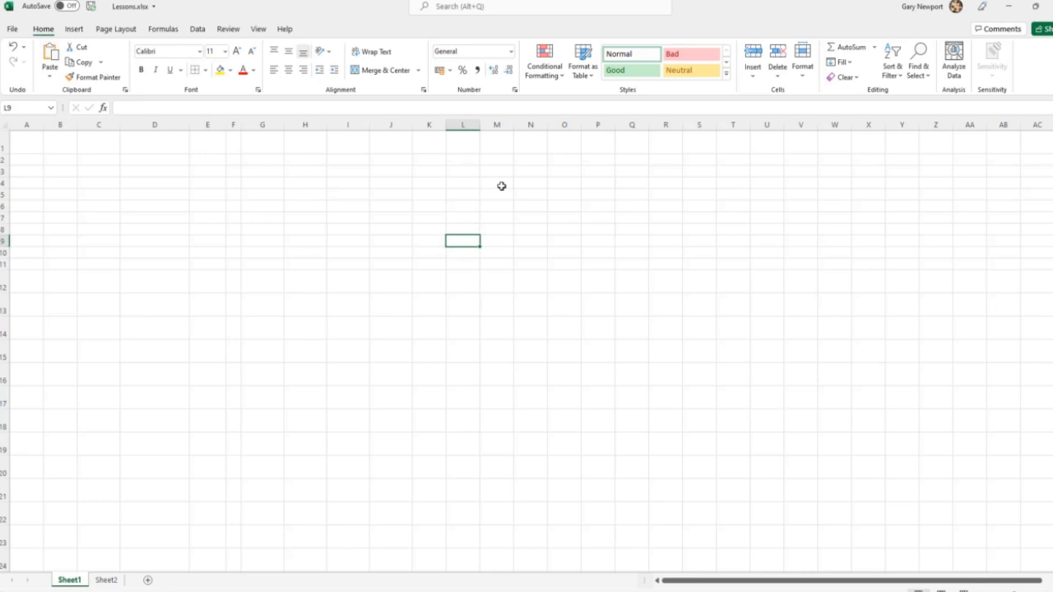
click(431, 233)
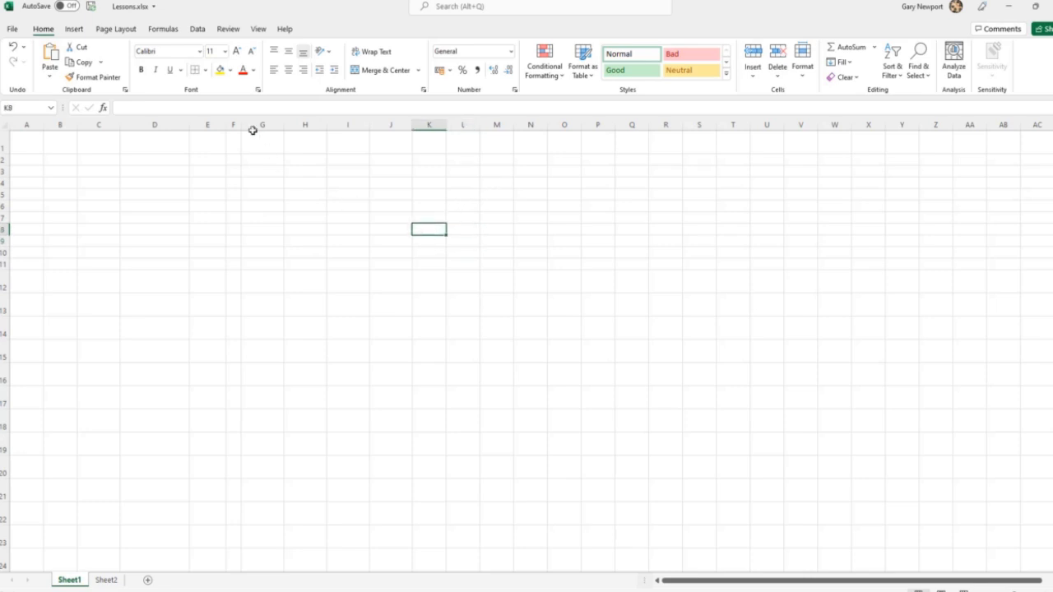
click(204, 70)
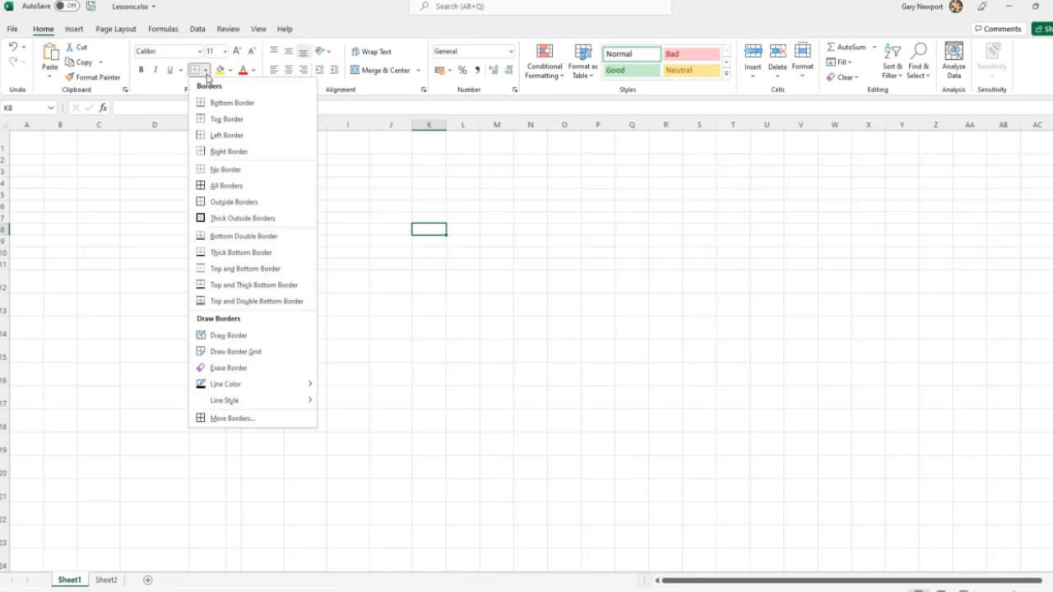
click(217, 106)
click(205, 70)
click(214, 103)
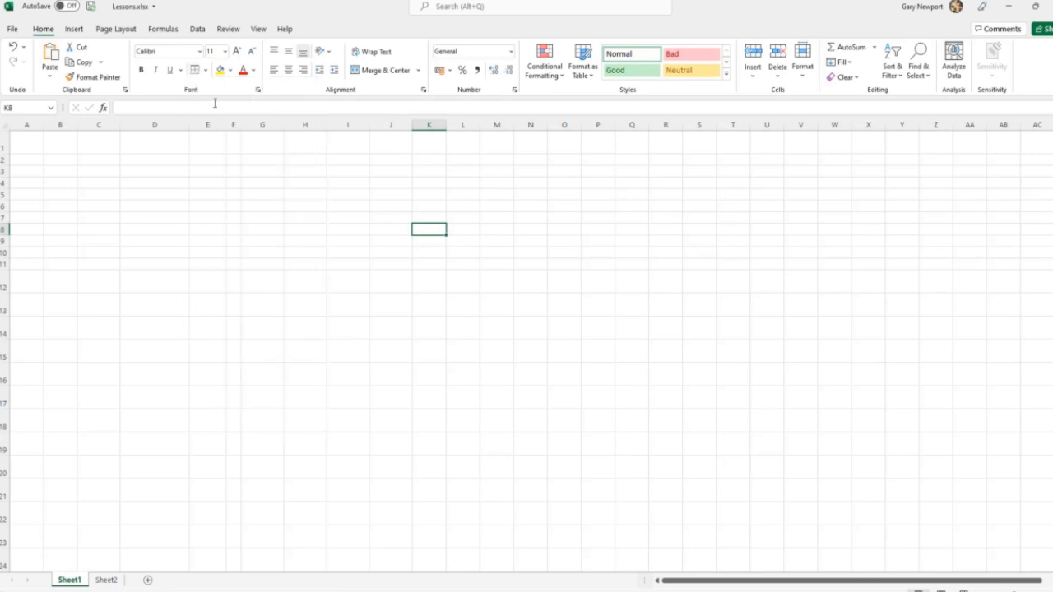
click(204, 70)
click(219, 135)
click(206, 70)
click(219, 151)
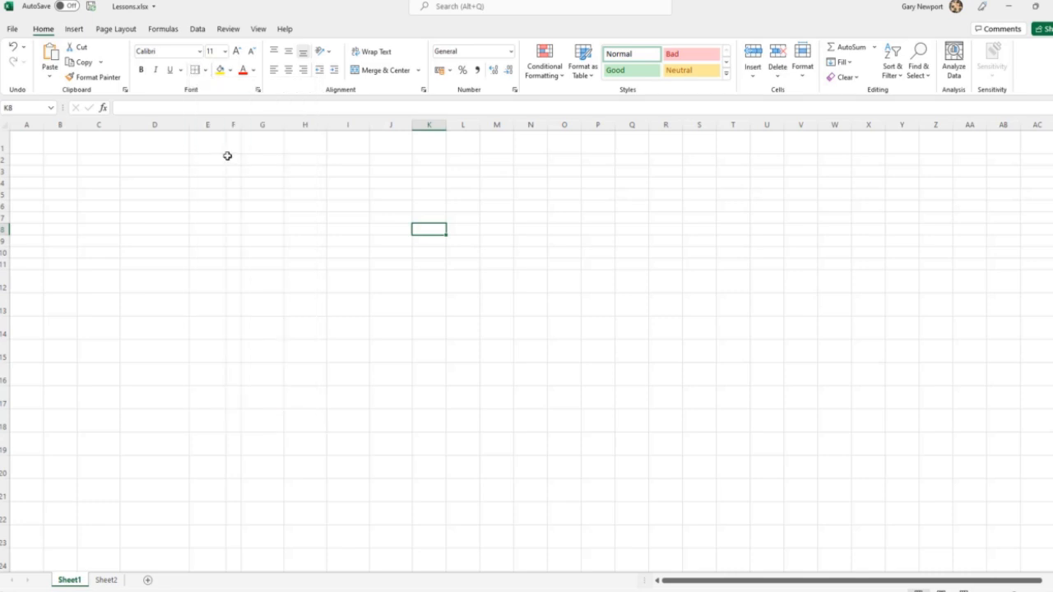
click(337, 260)
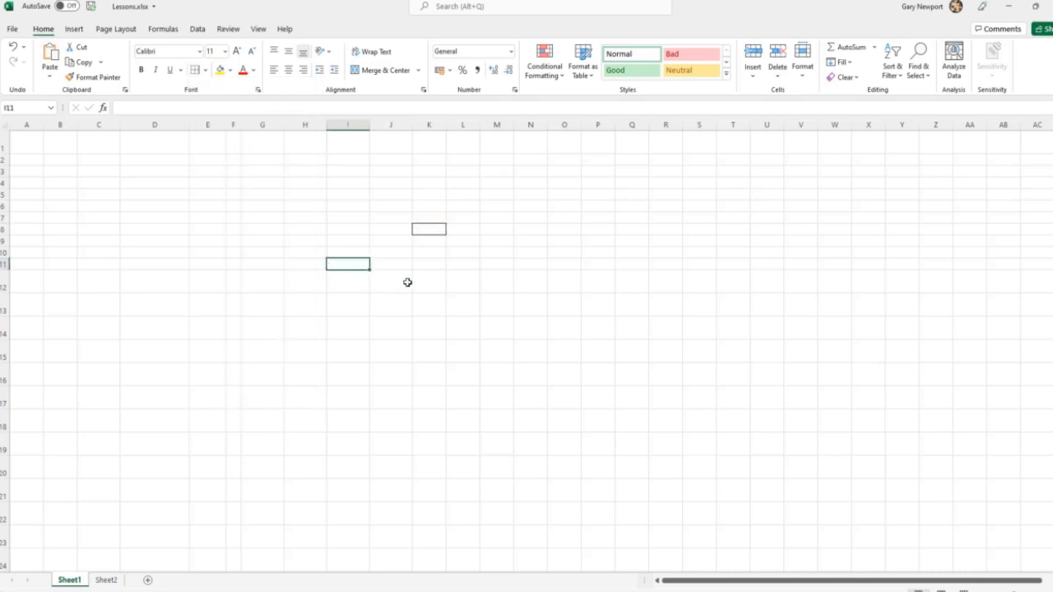
Clear every border of cell K8 with the No Border option.
click(423, 230)
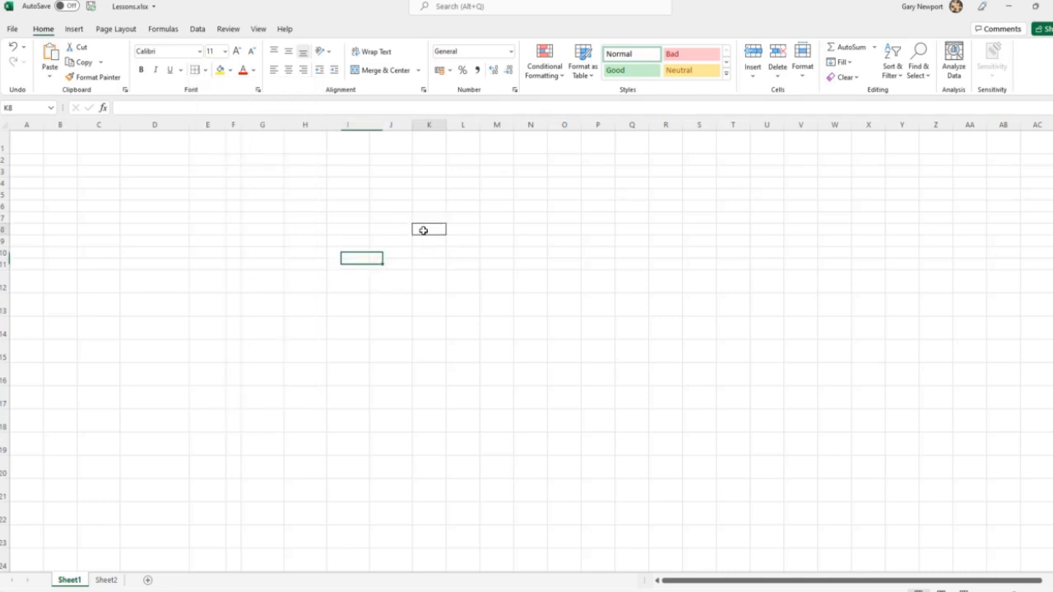
click(207, 70)
click(231, 170)
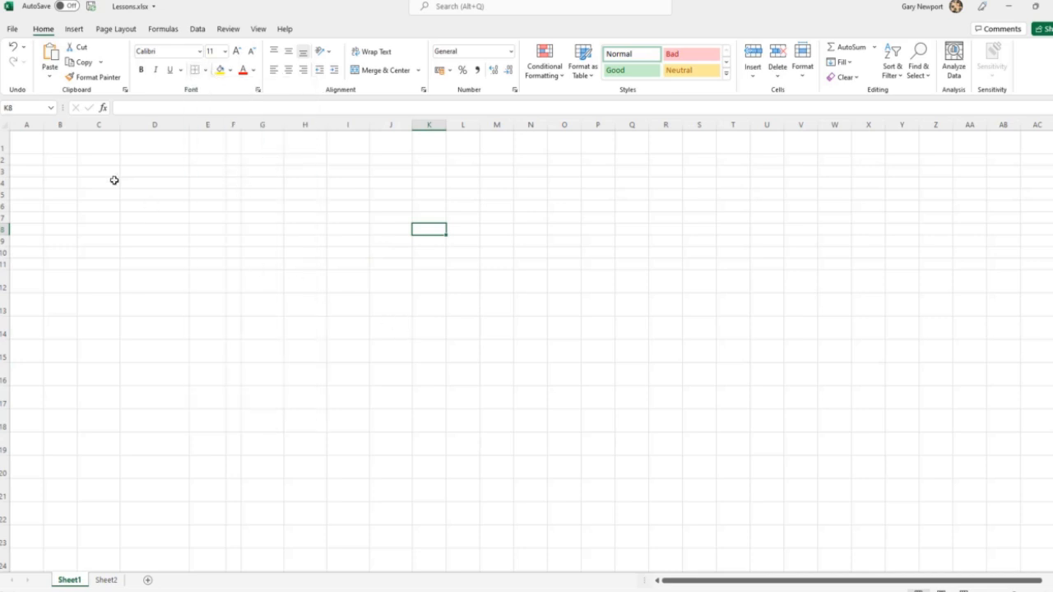
Apply the All Borders option to cell D3 and clear it again with No Border.
click(150, 173)
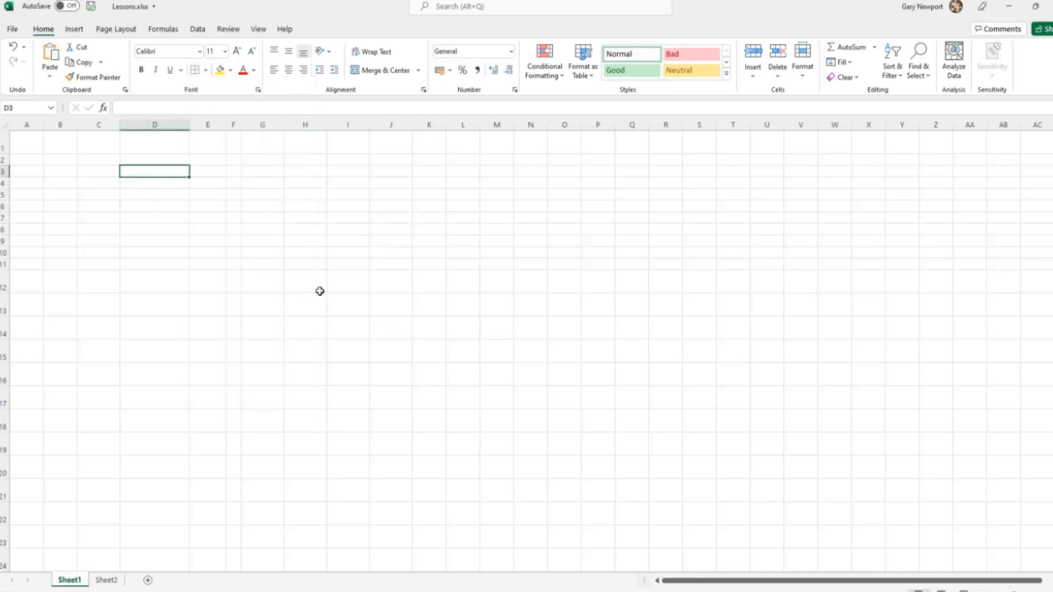
click(207, 71)
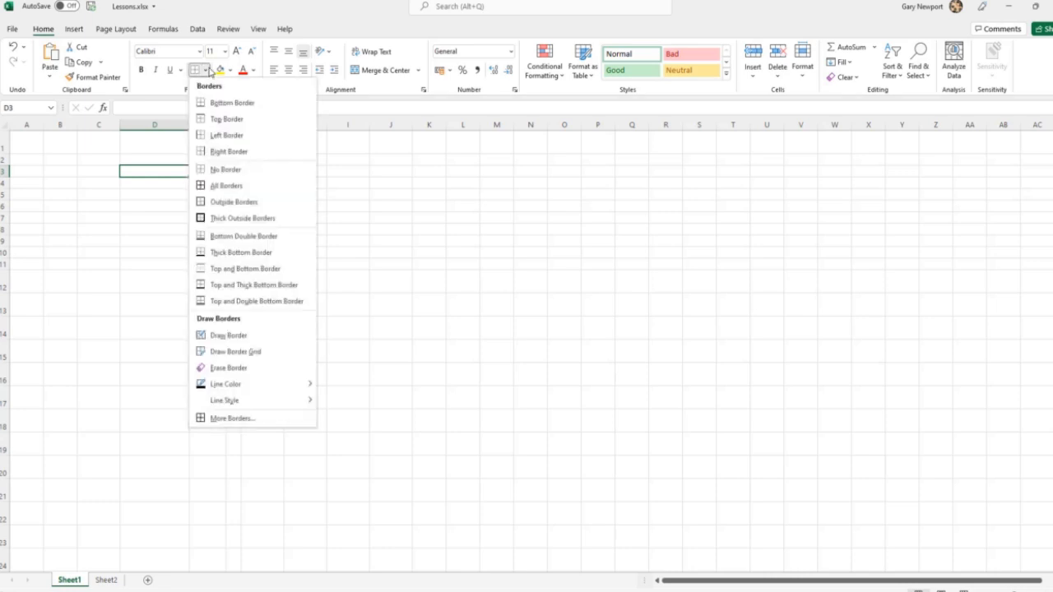
click(226, 186)
click(317, 265)
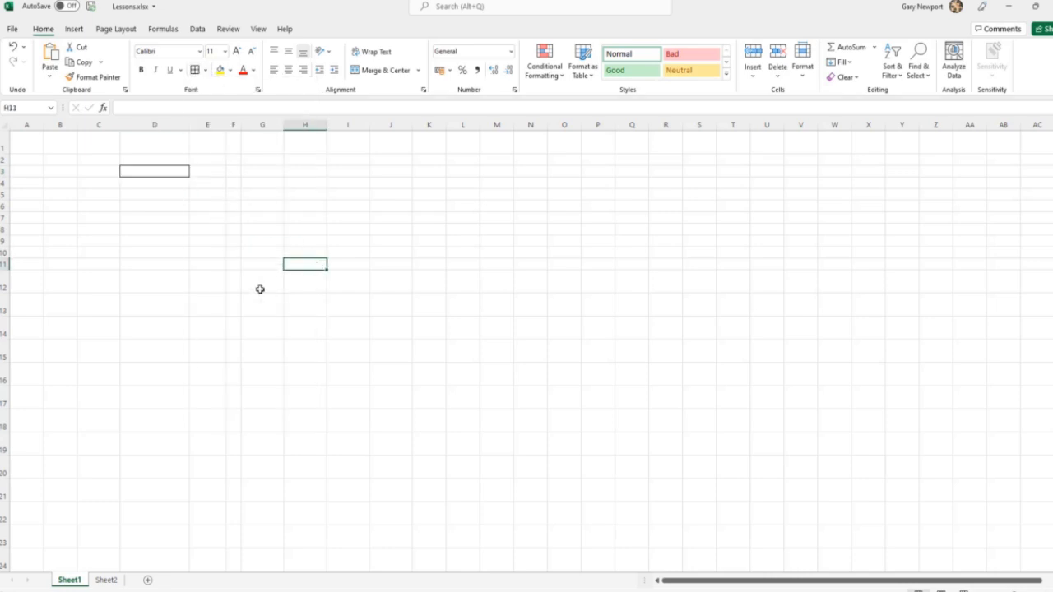
click(166, 170)
click(206, 69)
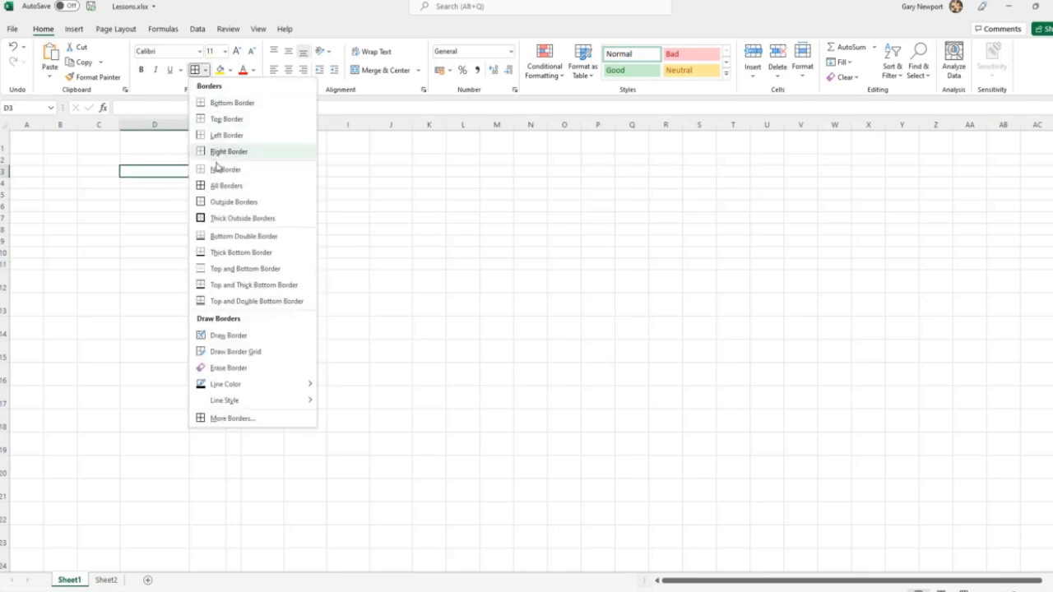
click(216, 169)
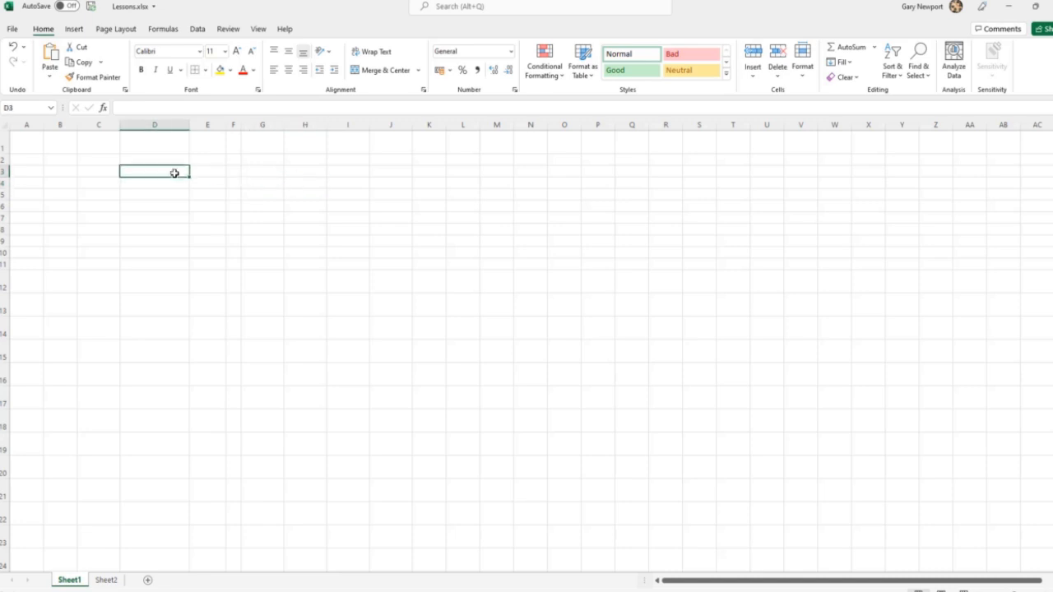
Apply the Outside Borders option to cell D3 and remove it again with No Border.
click(206, 70)
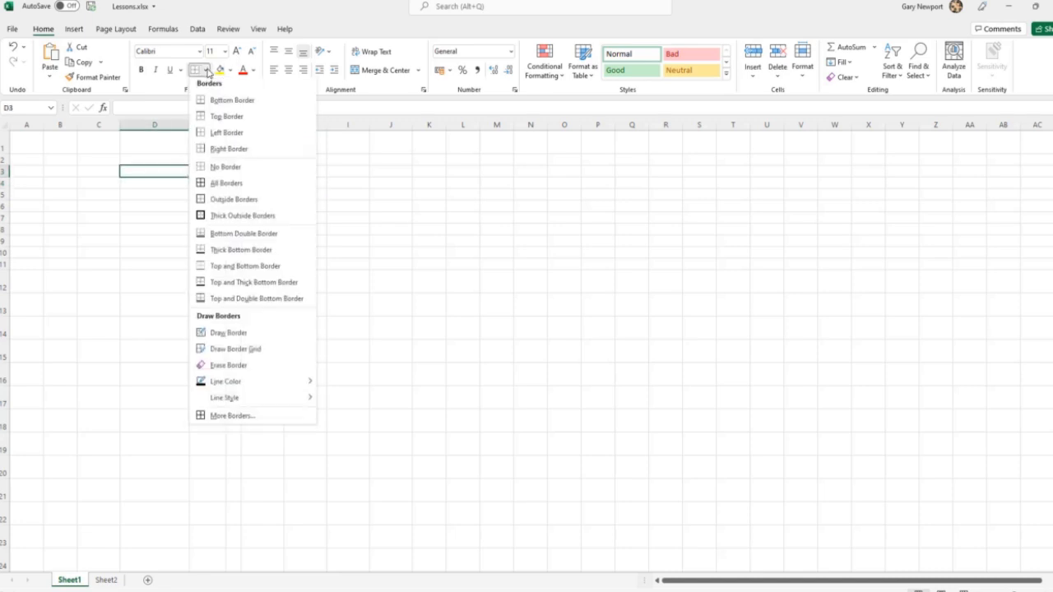
click(235, 201)
click(359, 228)
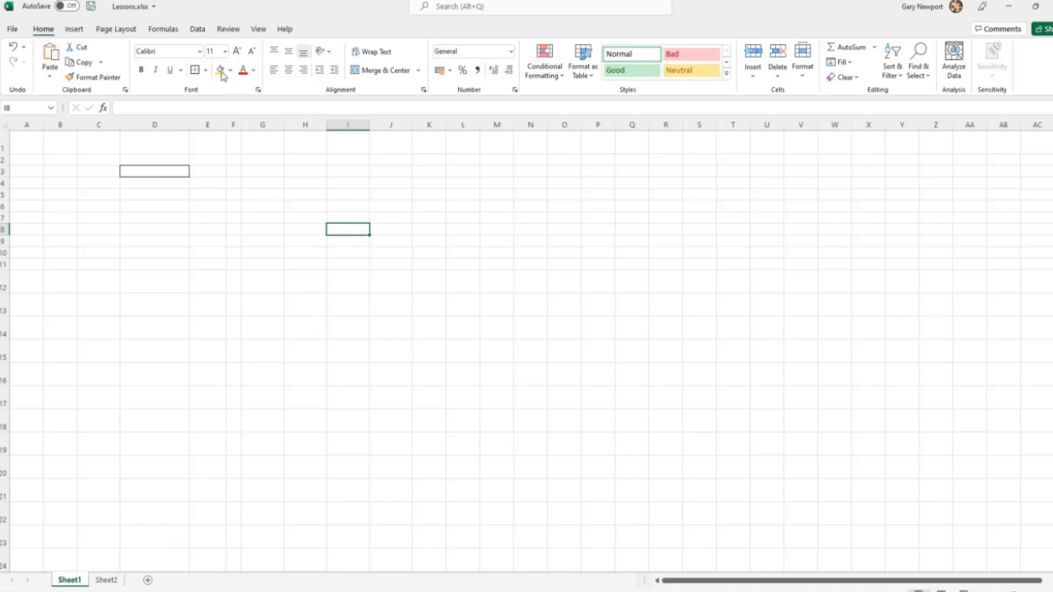
click(178, 171)
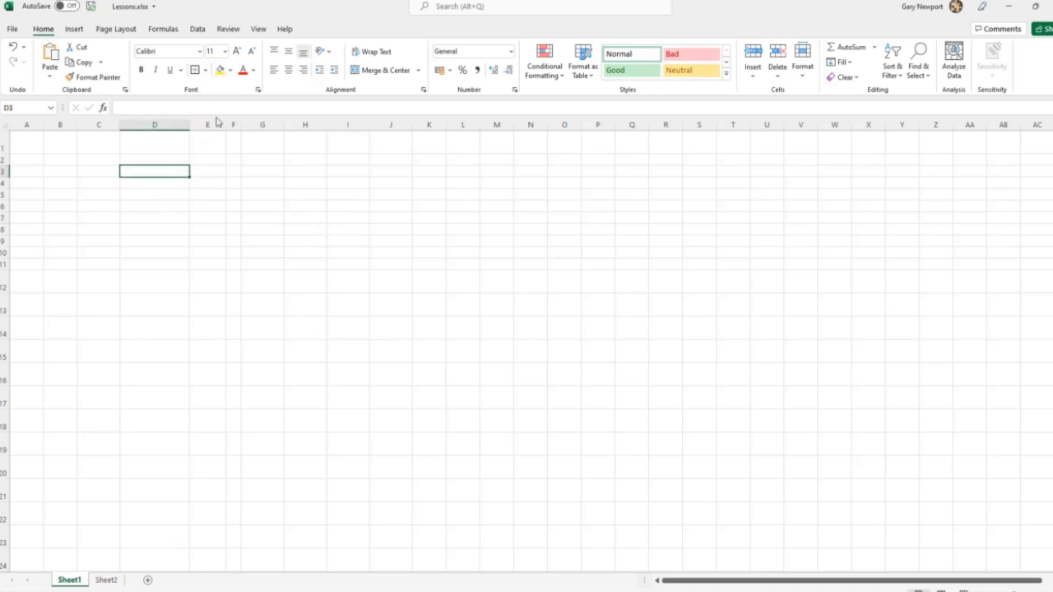
click(207, 70)
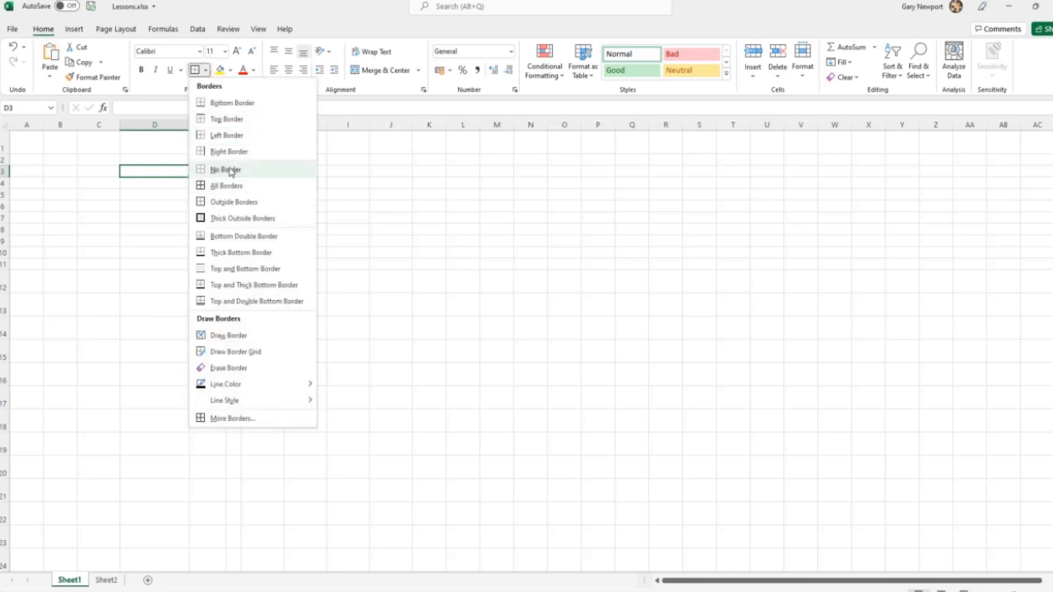
click(229, 170)
click(247, 190)
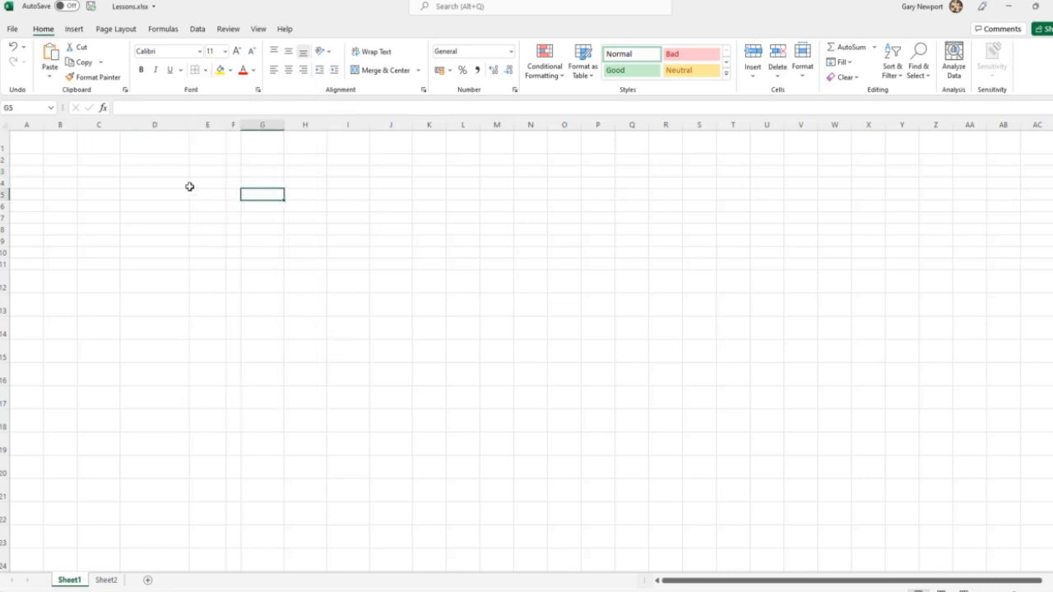
Apply All Borders to the range D3:I14 and clear them again with No Border.
drag(168, 173, 338, 321)
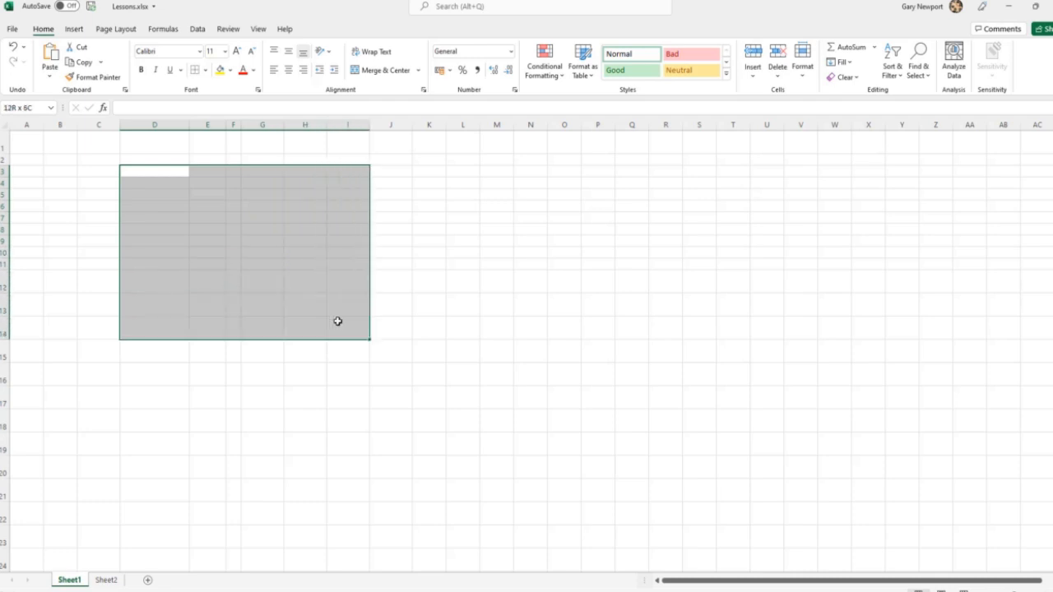
click(205, 72)
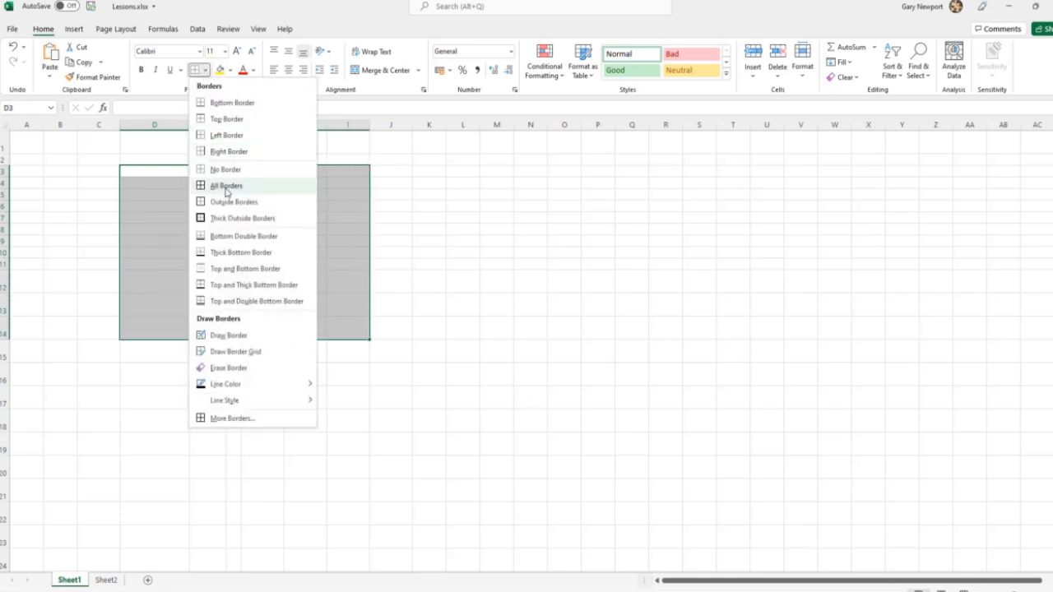
click(227, 186)
click(458, 251)
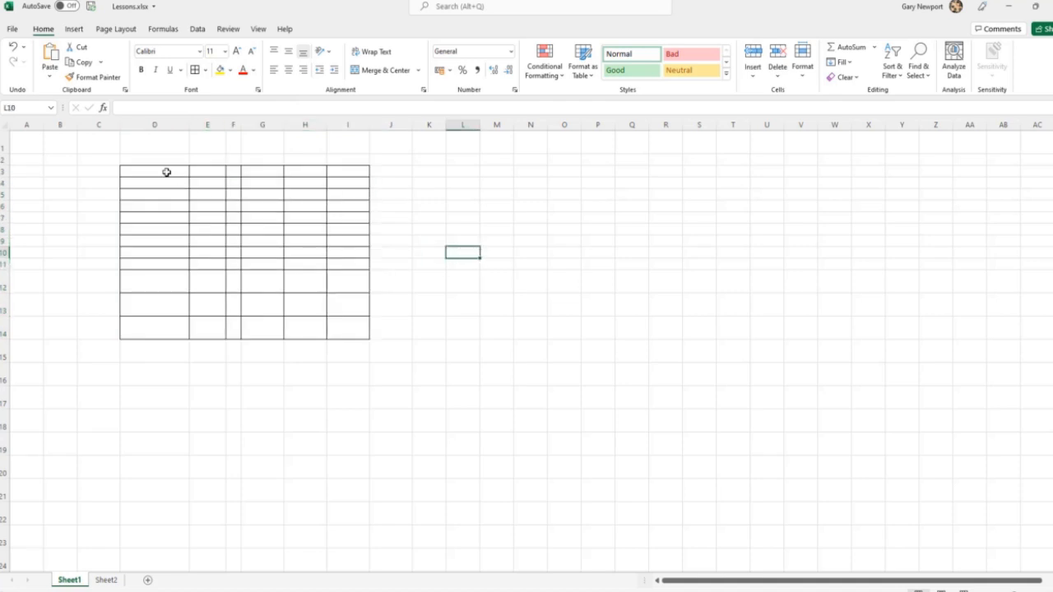
drag(160, 170, 349, 330)
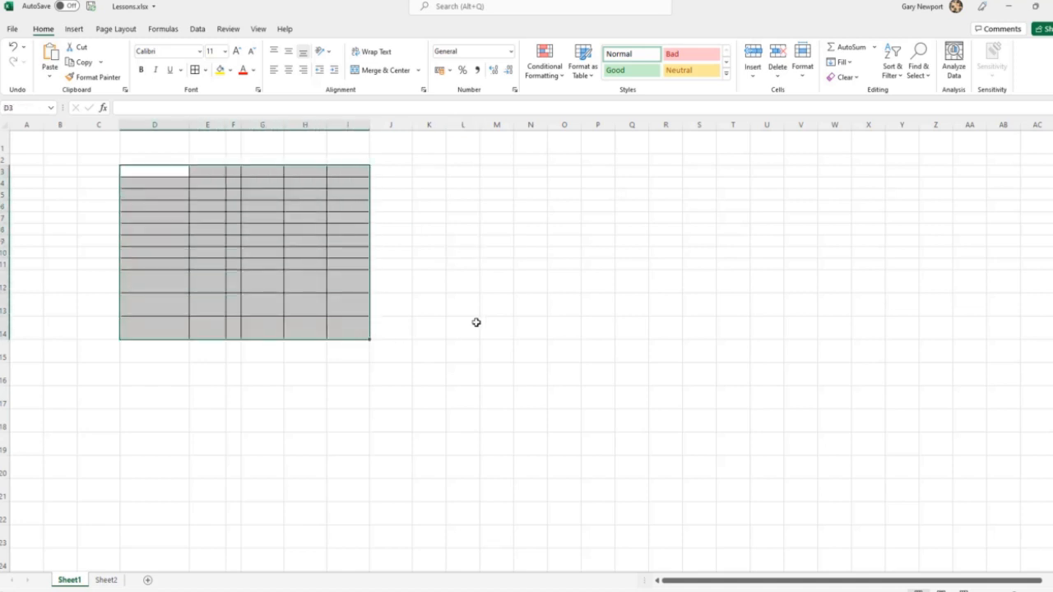
click(204, 70)
click(219, 172)
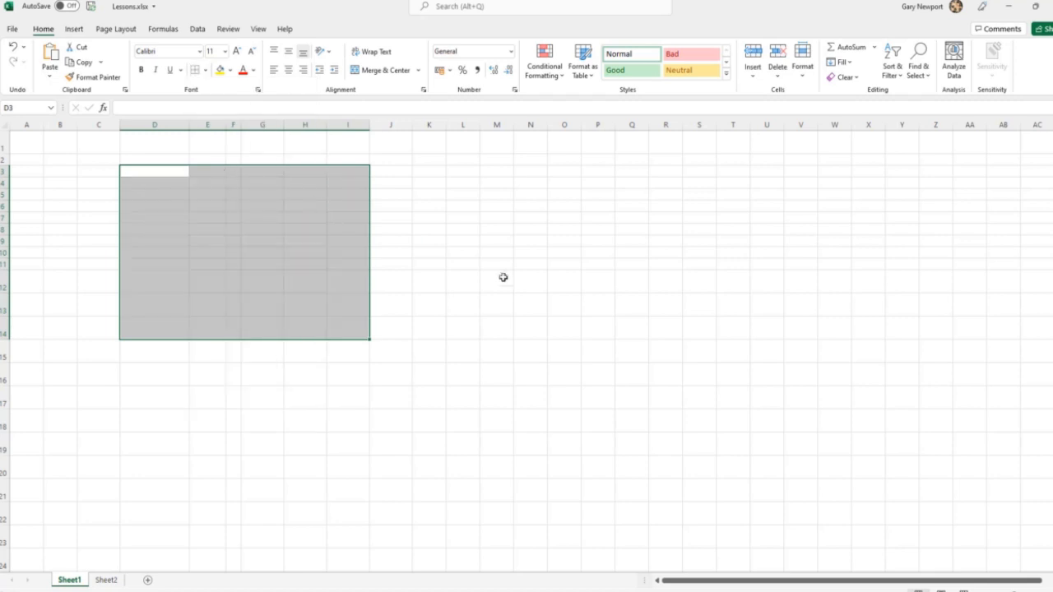
click(501, 280)
Put Outside Borders around the range D3:I14.
drag(159, 173, 365, 334)
click(205, 72)
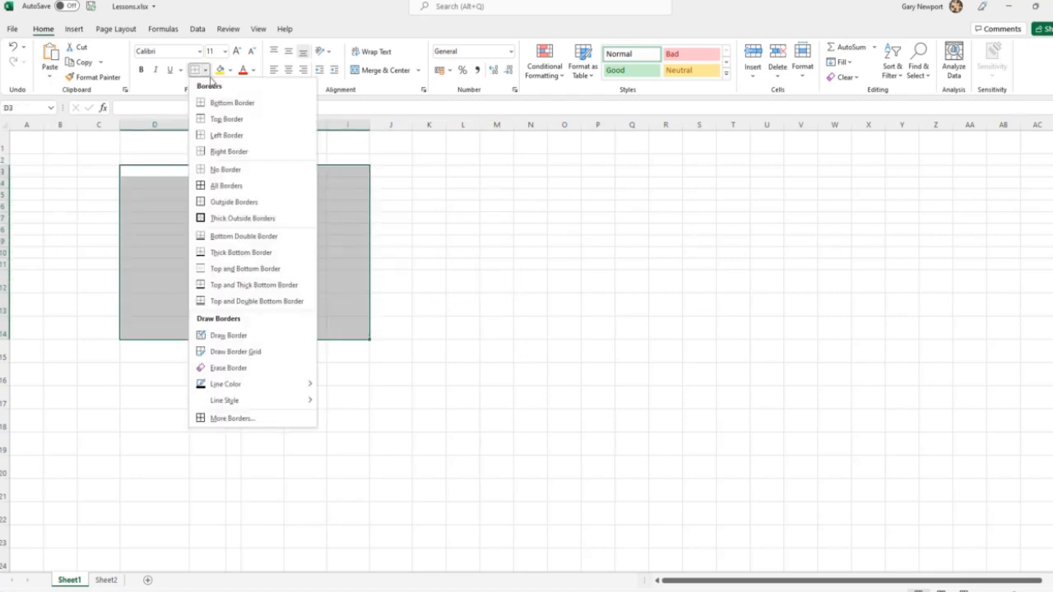
click(238, 203)
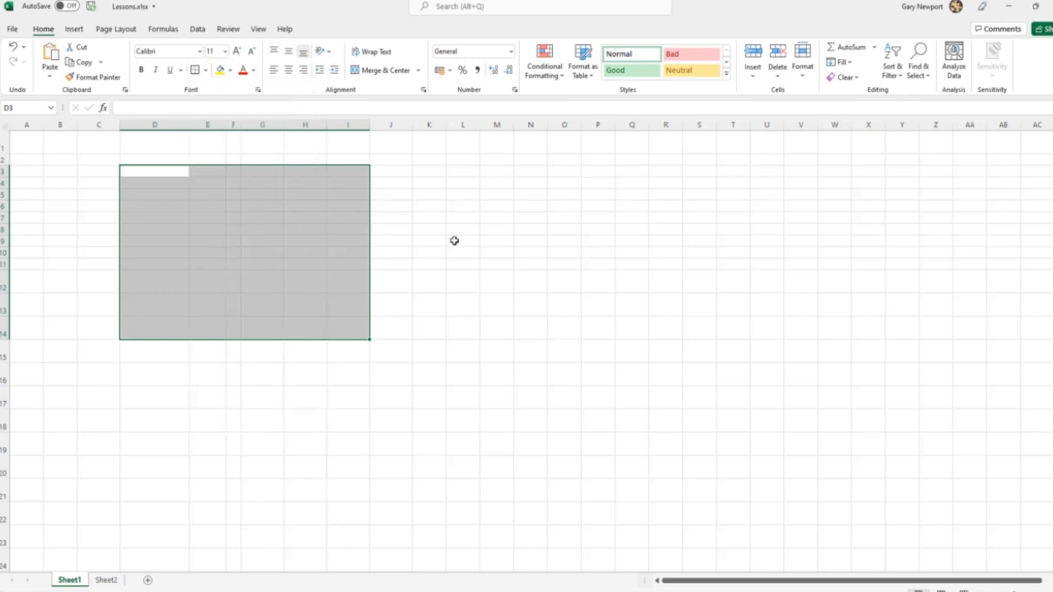
click(496, 262)
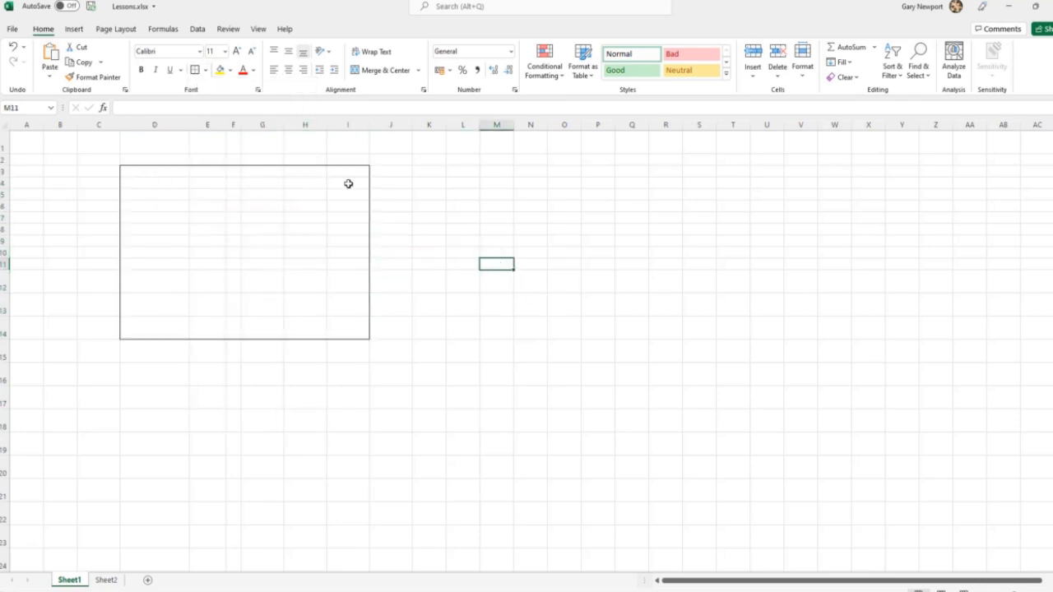
Change the outline of the range D3:I14 to Thick Outside Borders.
mouse_move(141, 174)
mouse_down()
mouse_move(289, 225)
mouse_move(341, 331)
mouse_up()
click(206, 70)
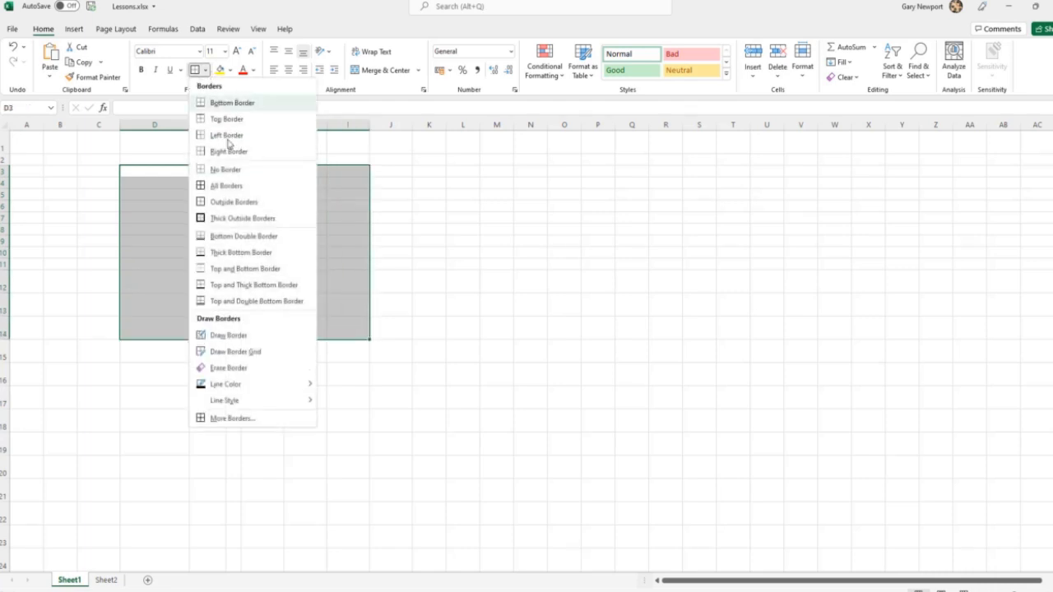
click(242, 218)
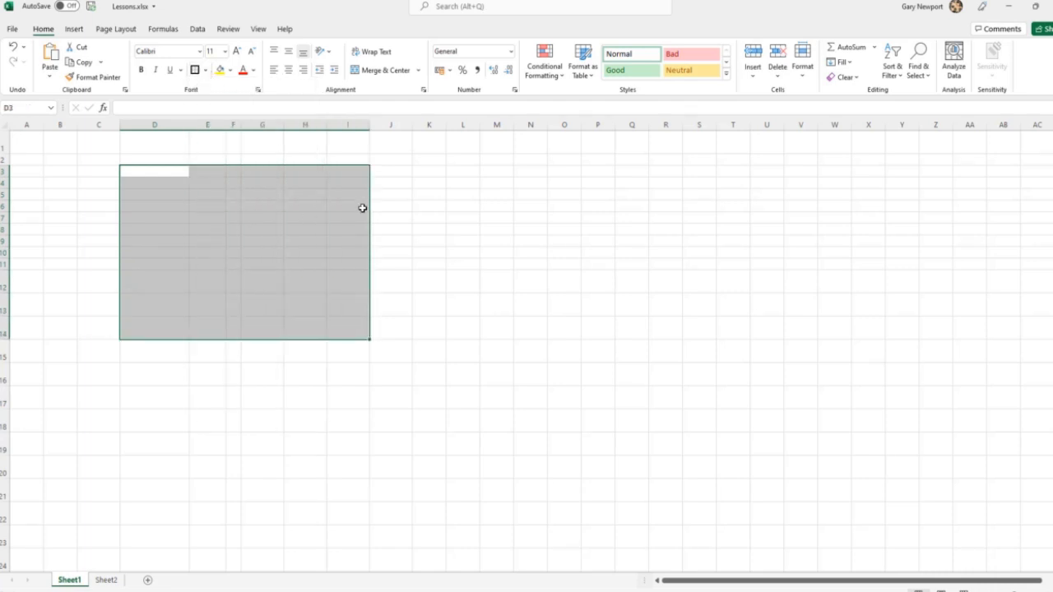
click(461, 239)
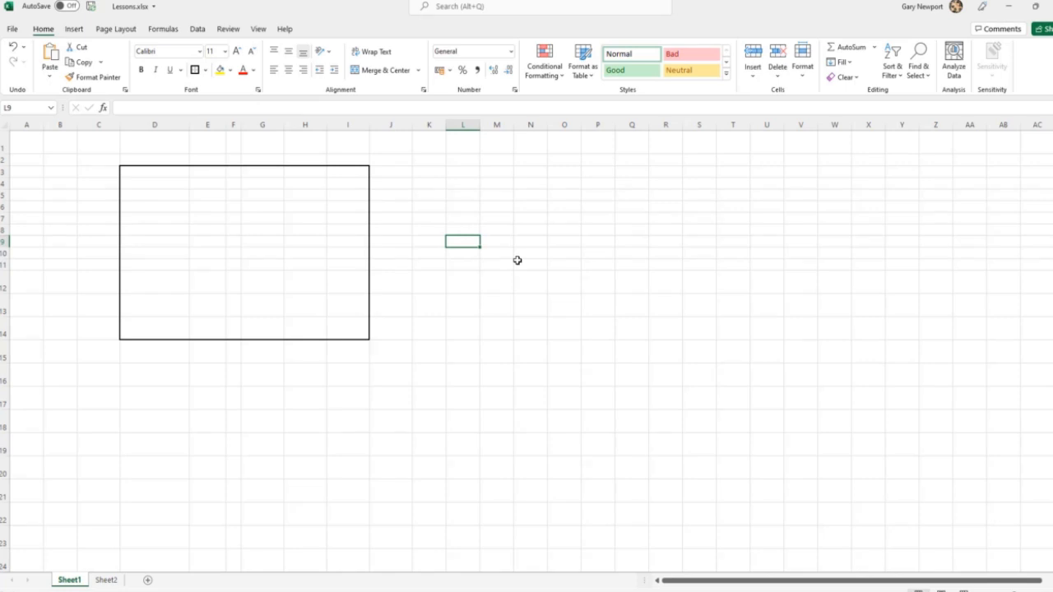
Apply a Bottom Double Border to the range D3:I14.
click(162, 171)
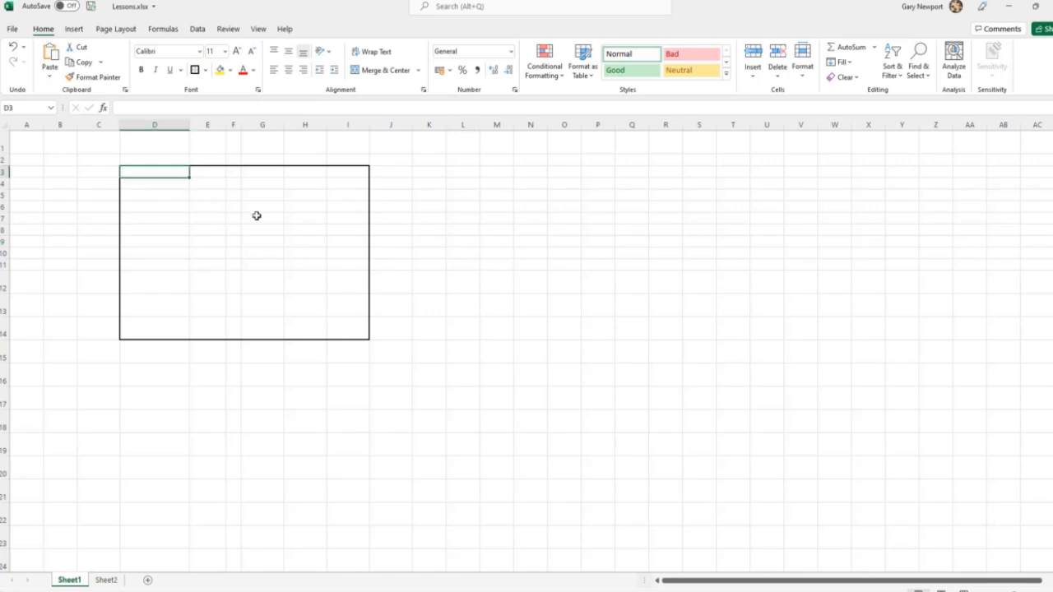
shift+click(365, 334)
click(206, 70)
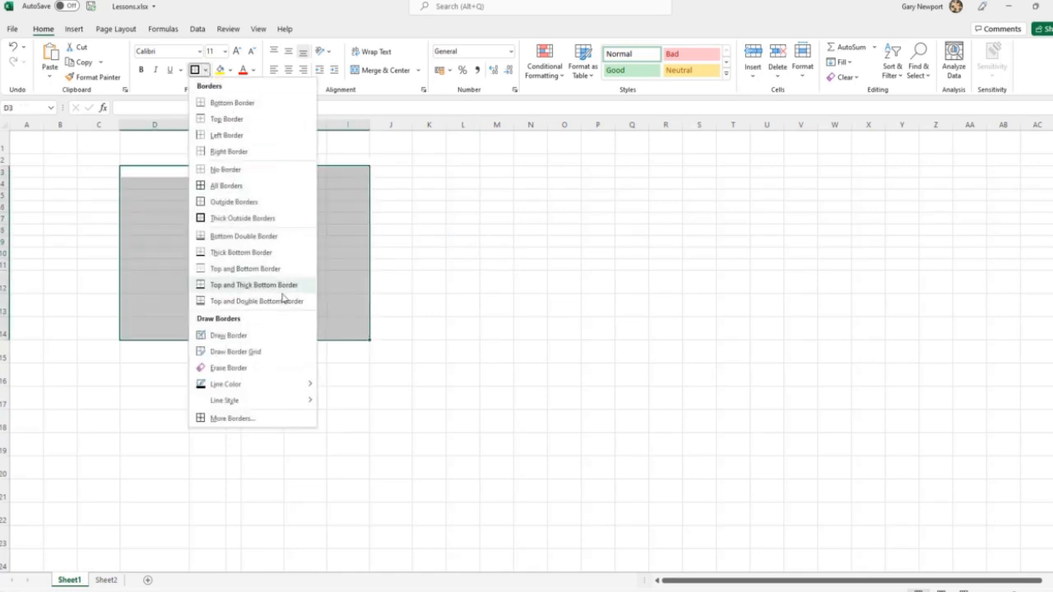
click(233, 240)
click(482, 291)
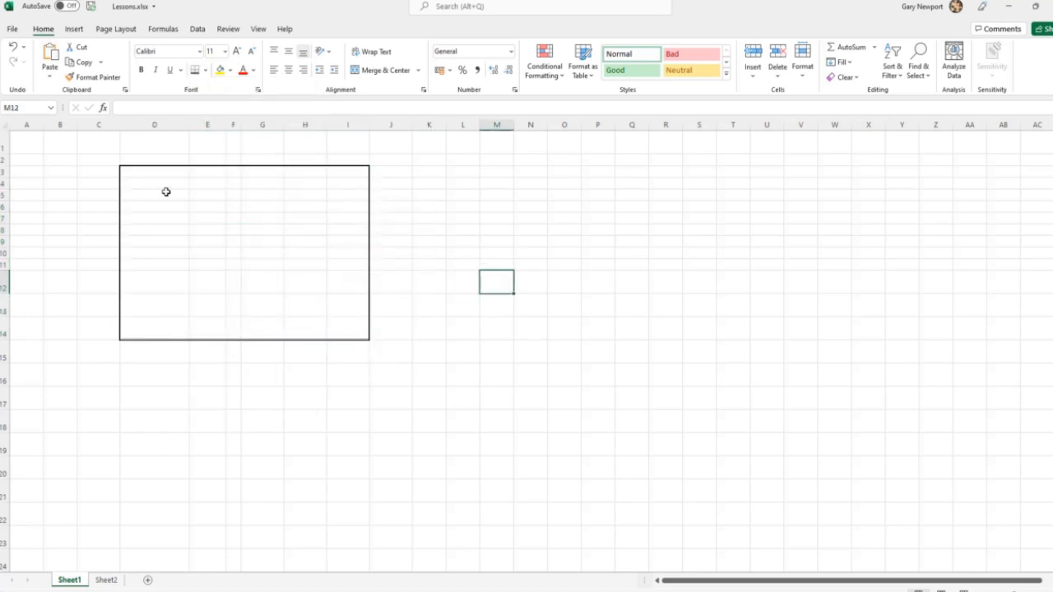
Open the detailed border settings for D3:I14 and remove the bottom, left, top and right lines in the preview.
drag(143, 169, 341, 326)
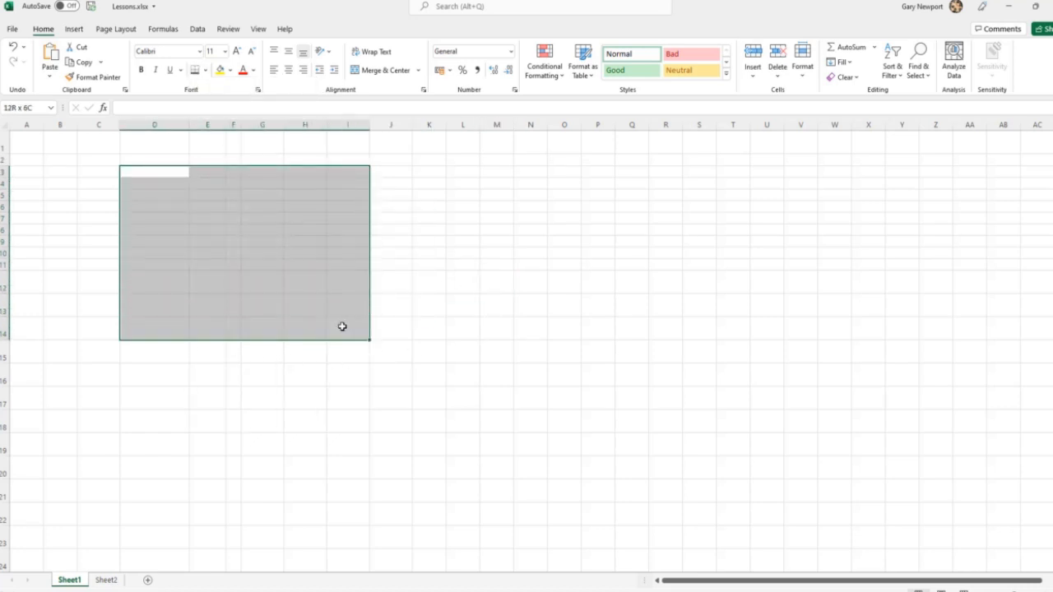
click(206, 71)
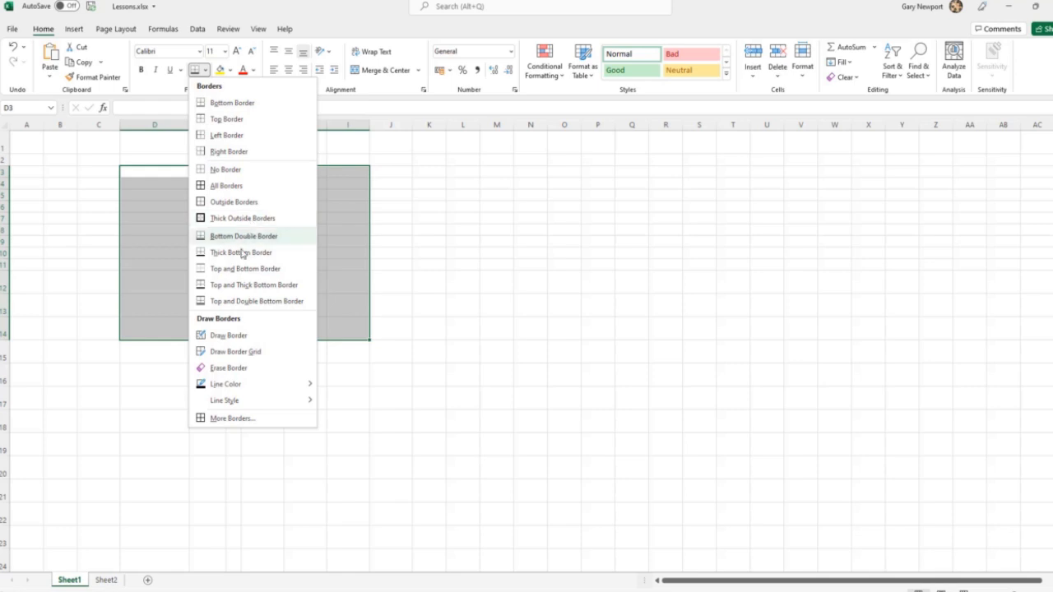
click(241, 421)
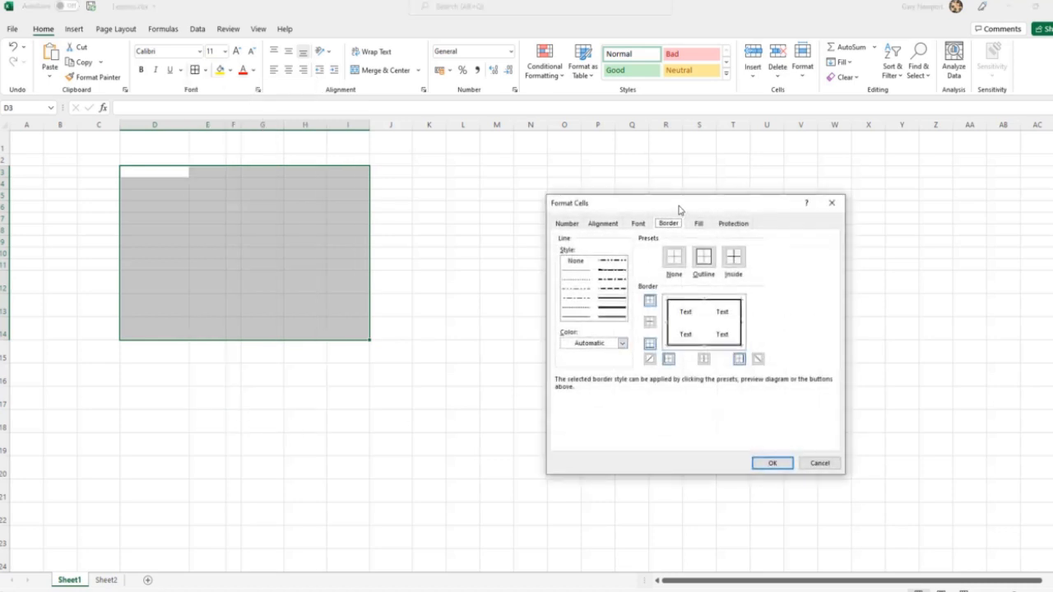
drag(680, 209, 563, 158)
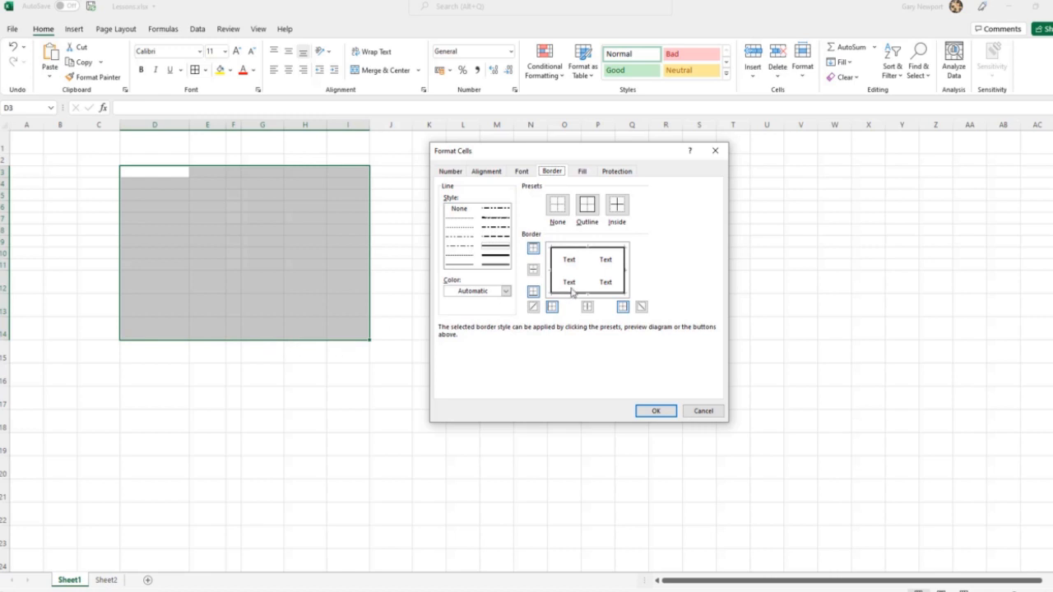
click(574, 294)
click(573, 294)
click(552, 284)
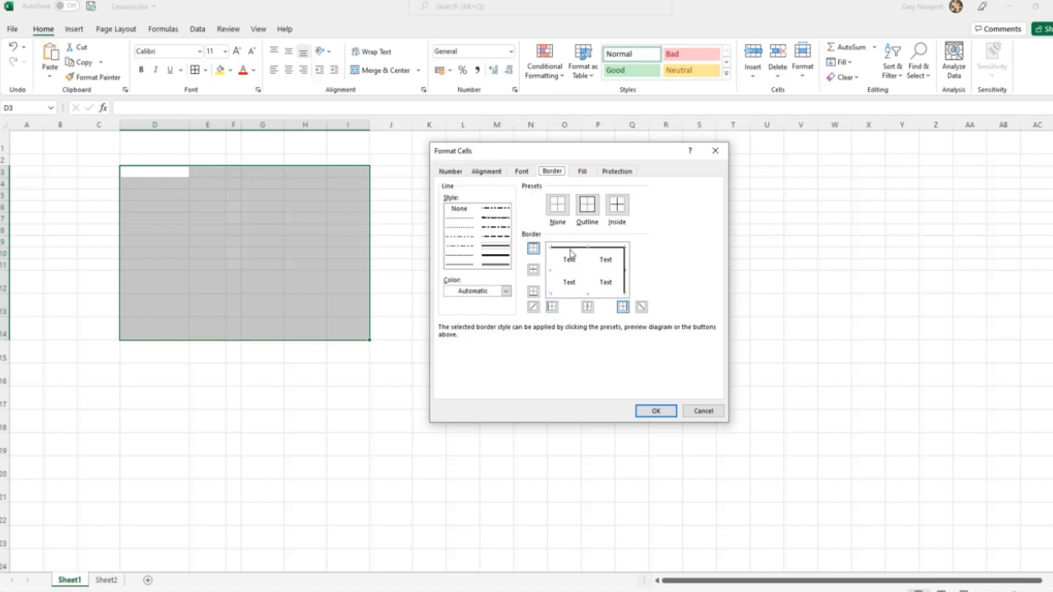
click(572, 248)
click(625, 260)
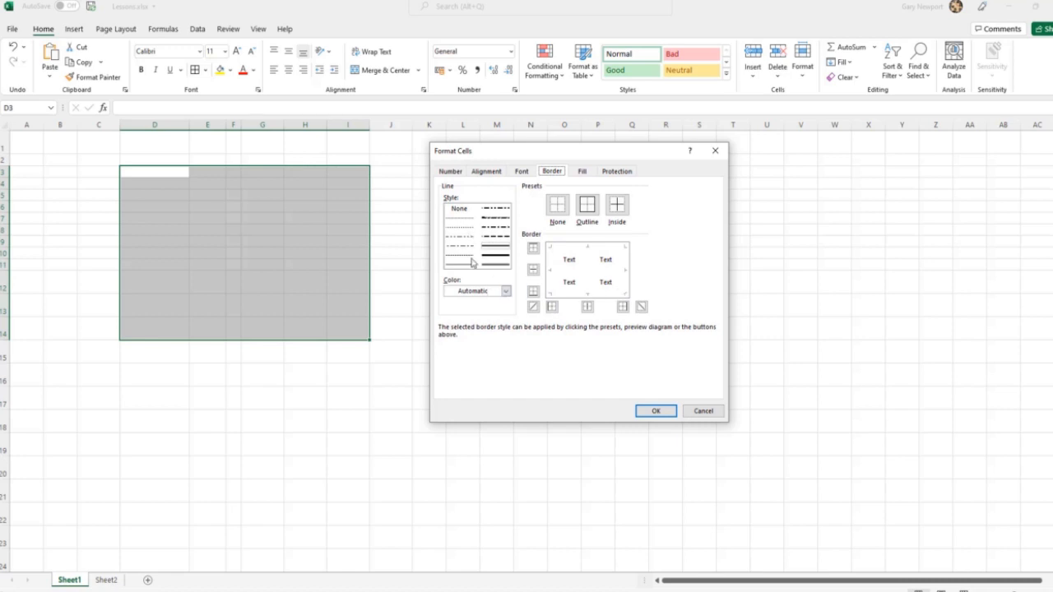
Add thin left, bottom, right and top lines in the border preview and apply them to D3:I14.
click(551, 285)
click(563, 294)
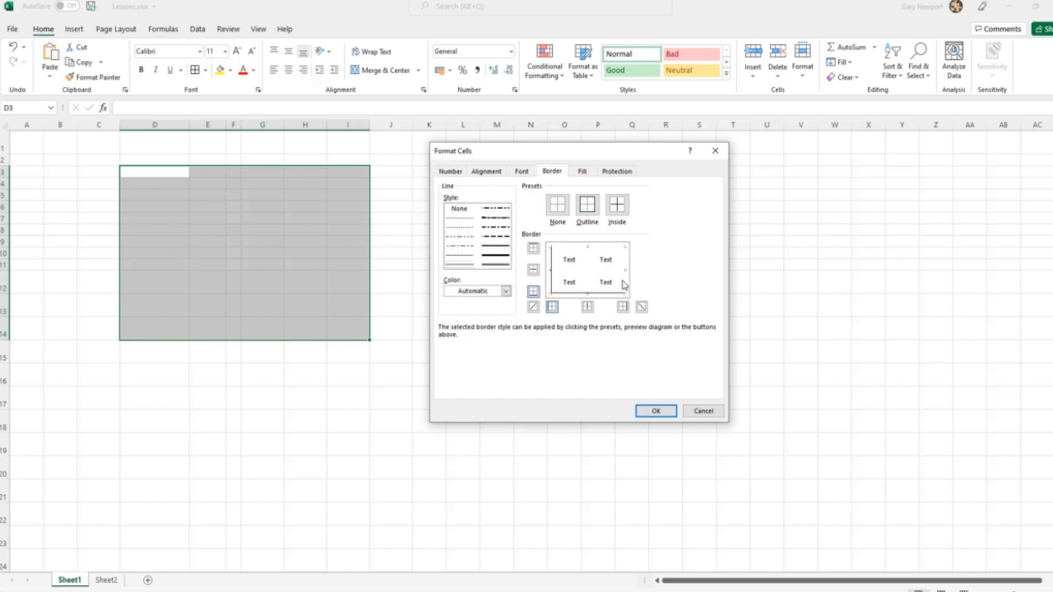
click(623, 279)
click(607, 250)
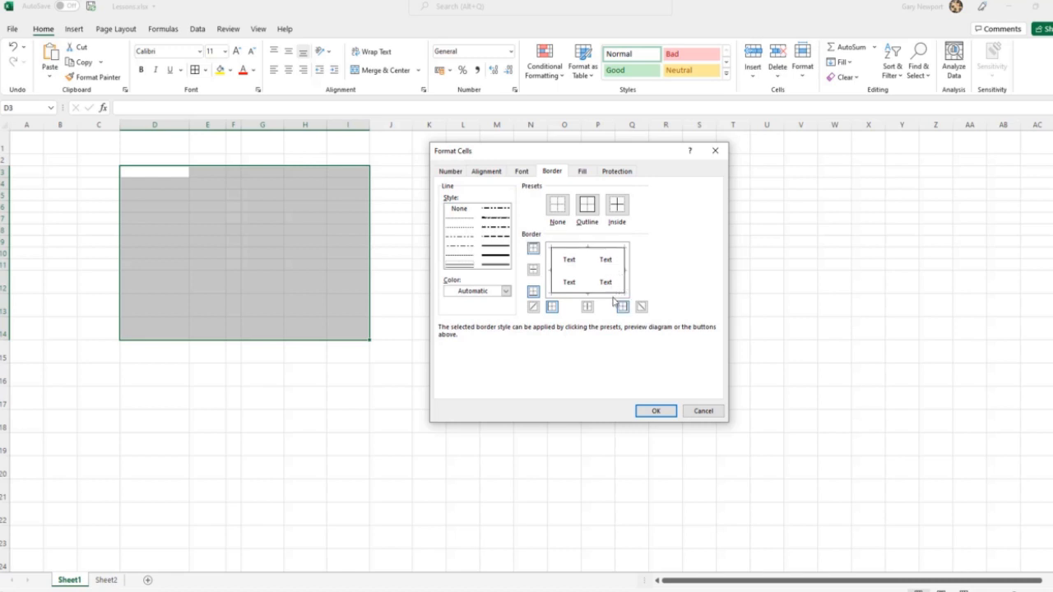
click(654, 411)
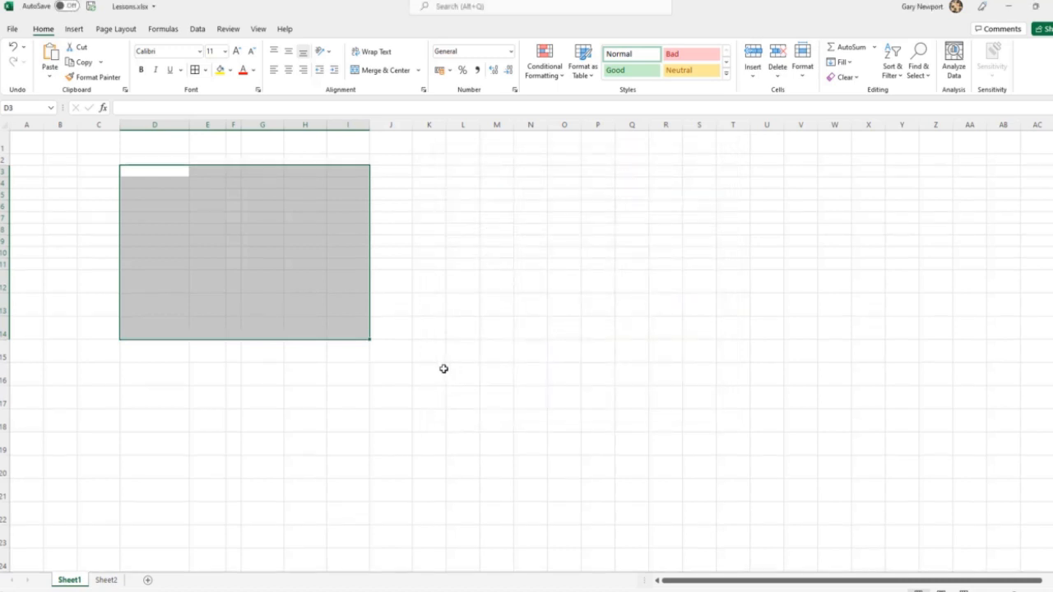
click(443, 372)
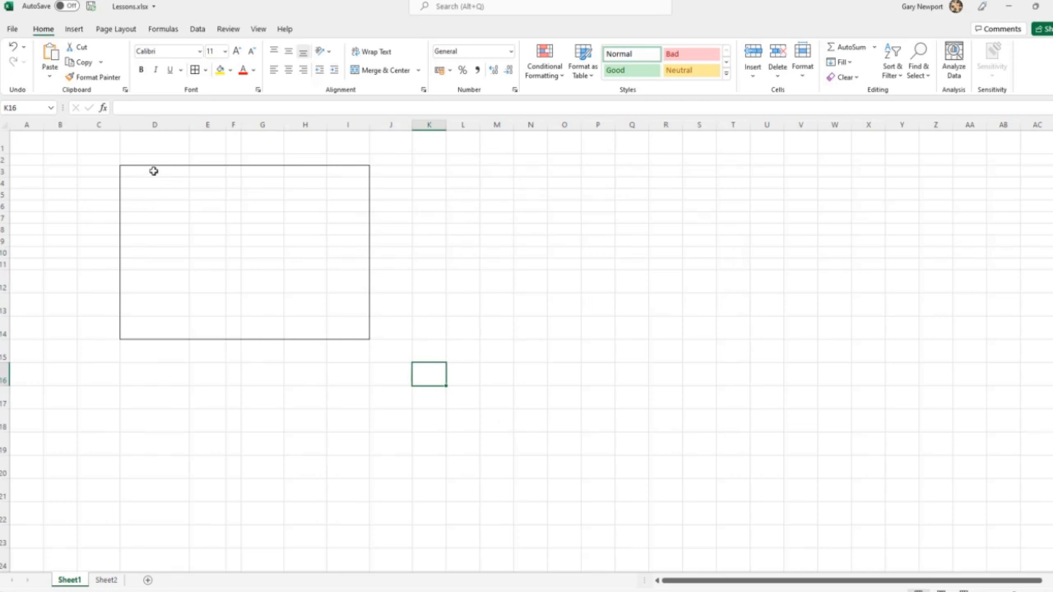
Add thin inner vertical lines to the range D3:I14 using the detailed border settings.
drag(153, 171, 356, 332)
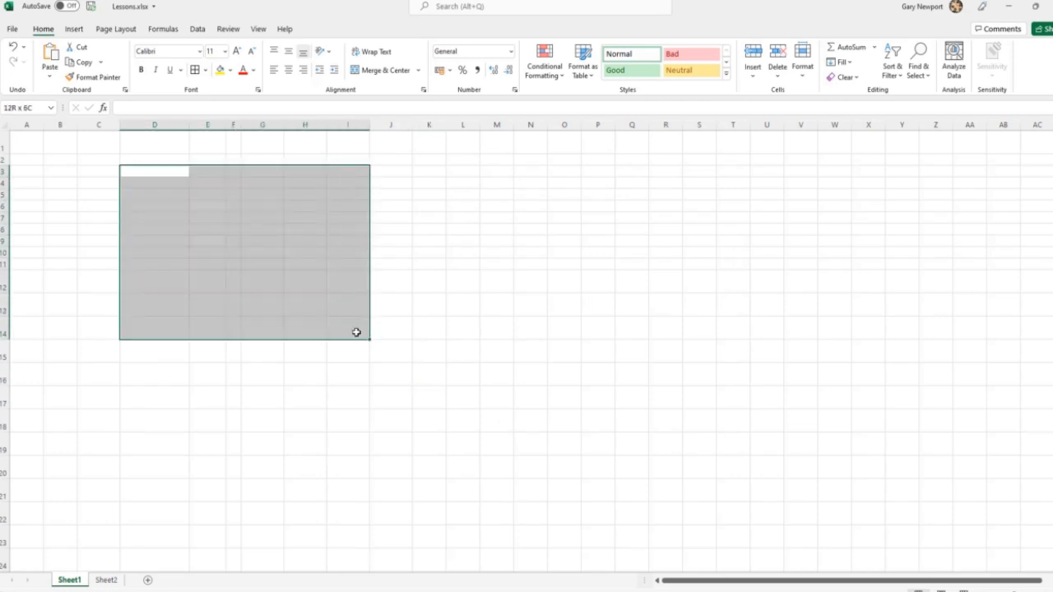
click(207, 70)
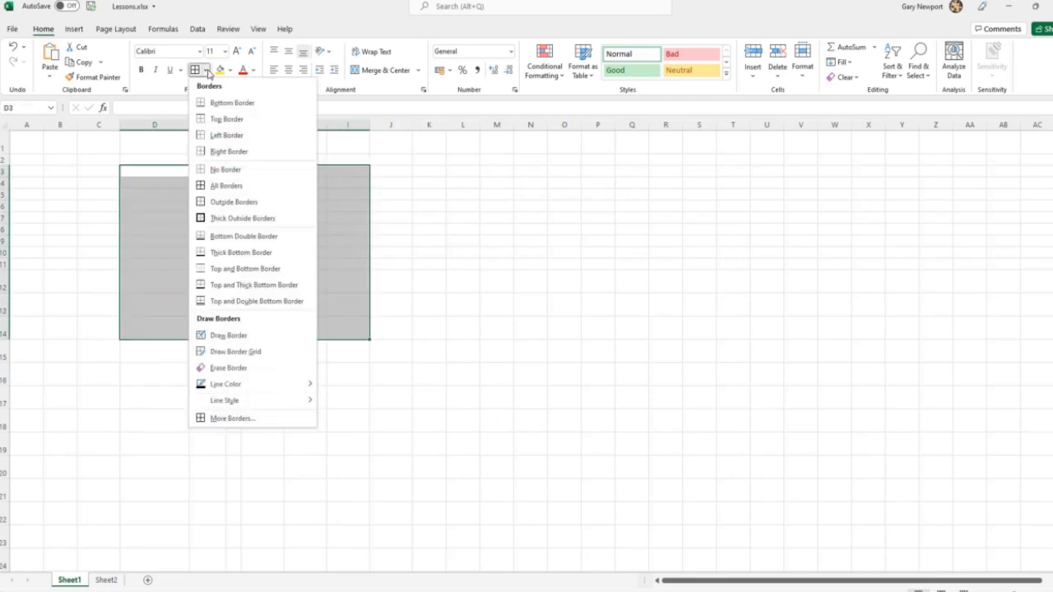
click(239, 419)
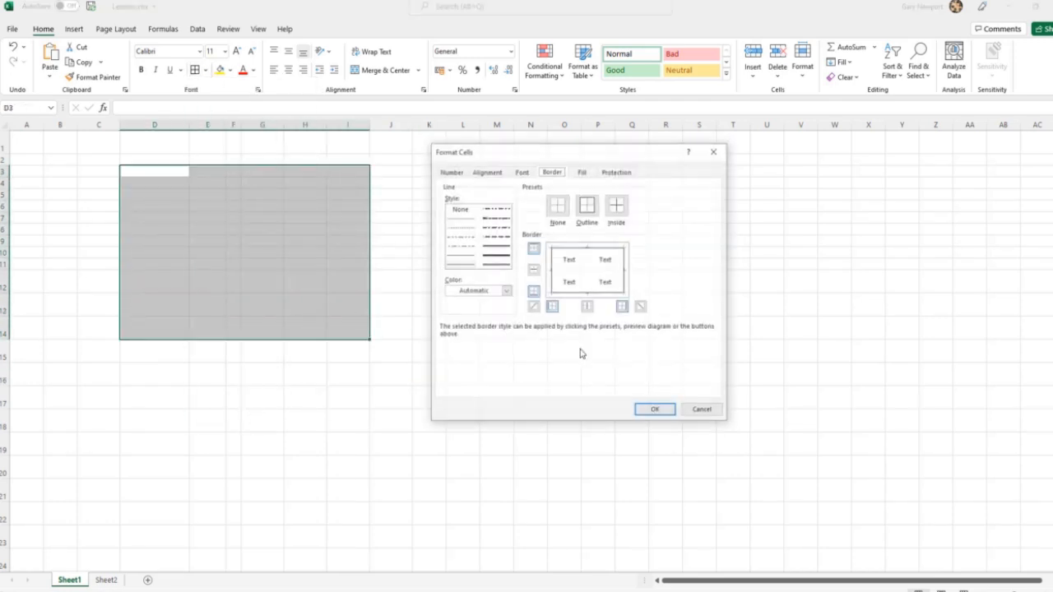
click(590, 286)
click(656, 411)
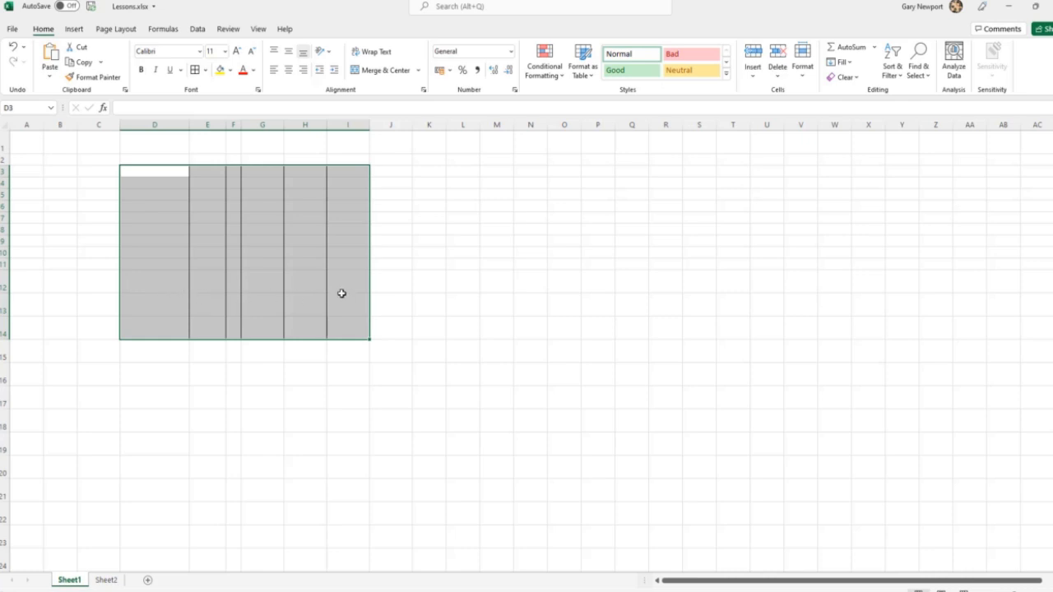
Add thin inner horizontal lines to the range D3:I14 using the detailed border settings.
click(205, 70)
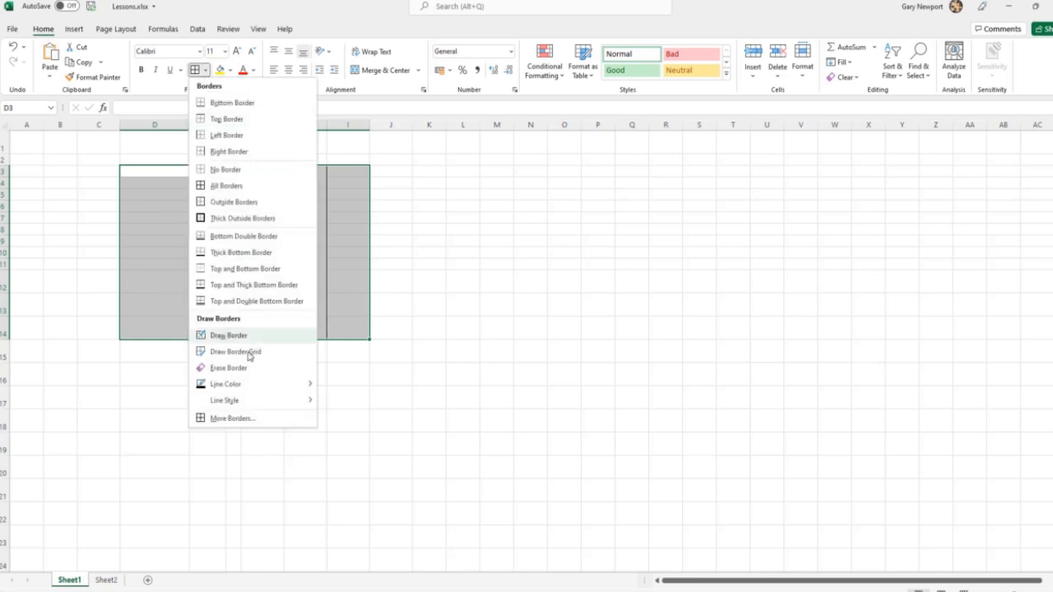
click(233, 418)
click(566, 273)
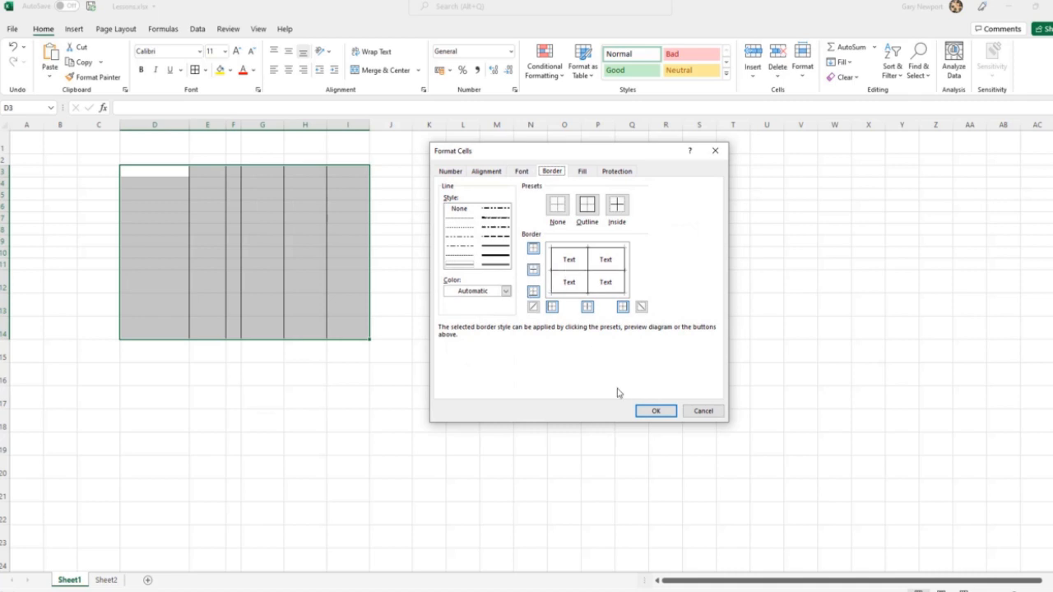
click(655, 411)
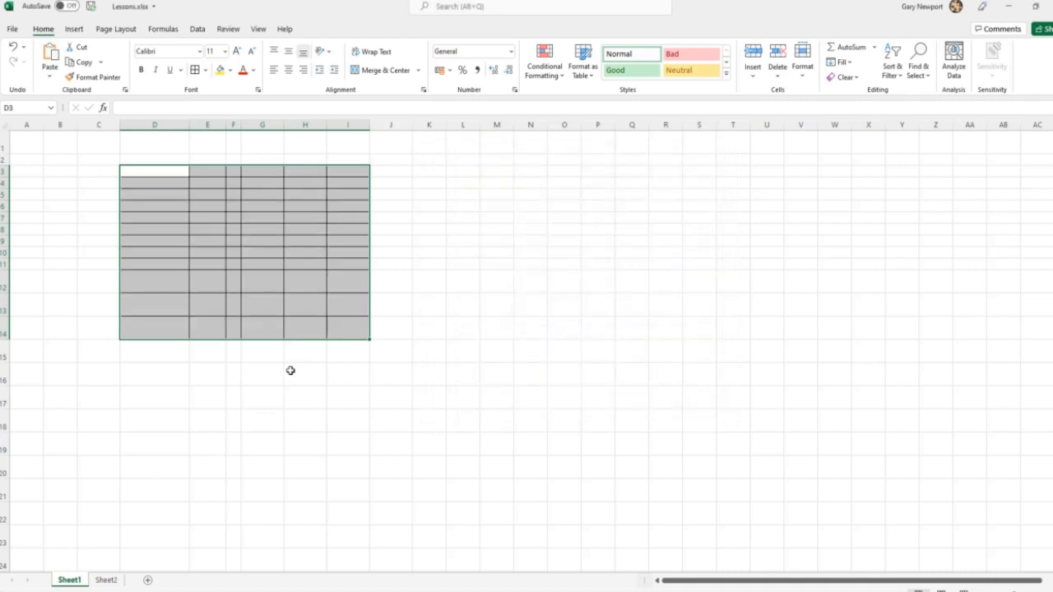
Reopen the detailed border settings for D3:I14 and change the top and right lines to the double line style.
click(205, 70)
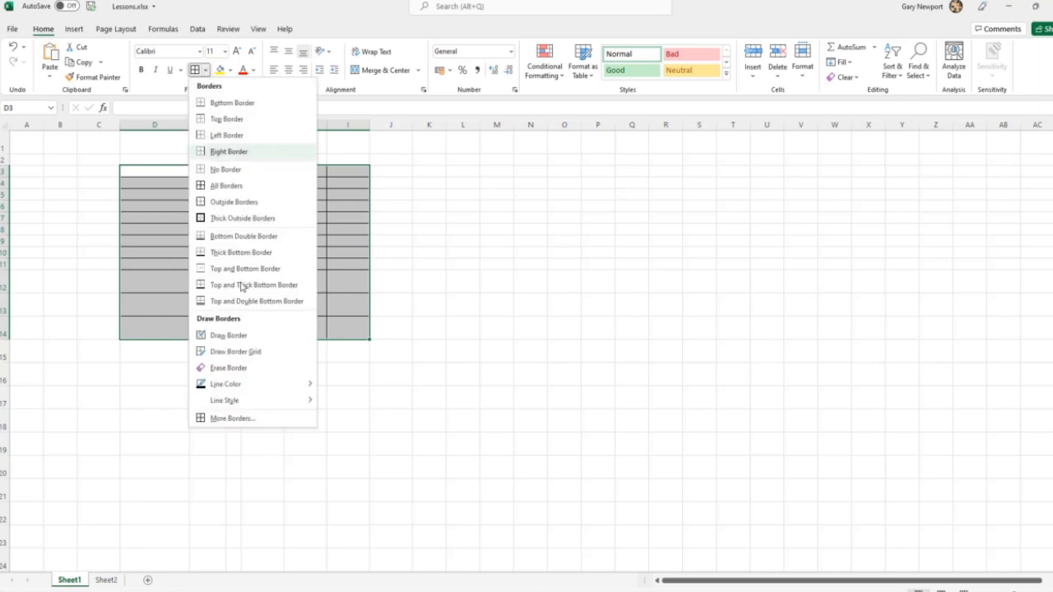
click(233, 418)
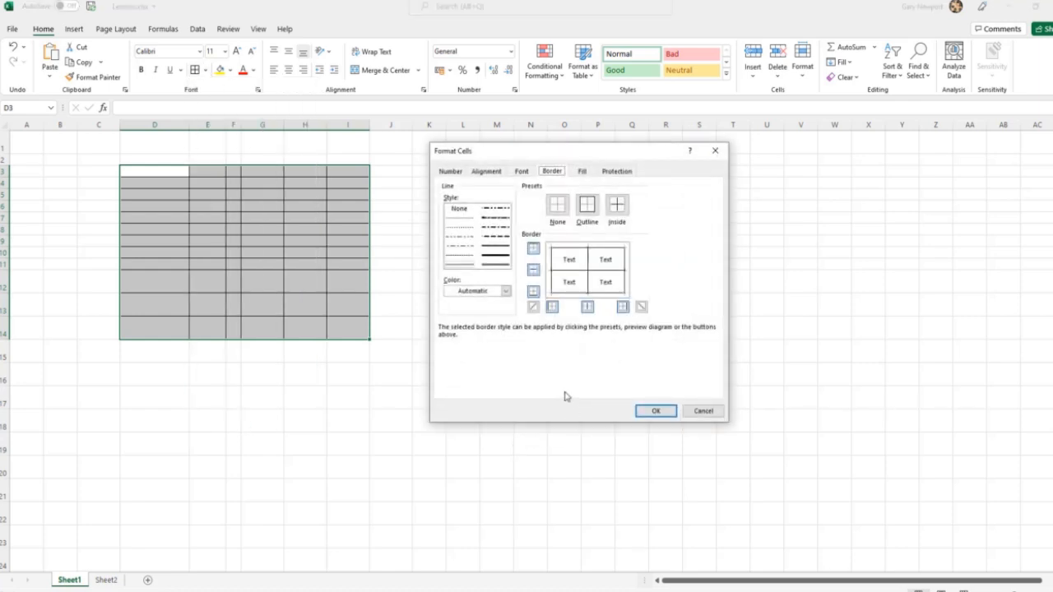
click(603, 250)
click(497, 265)
click(608, 247)
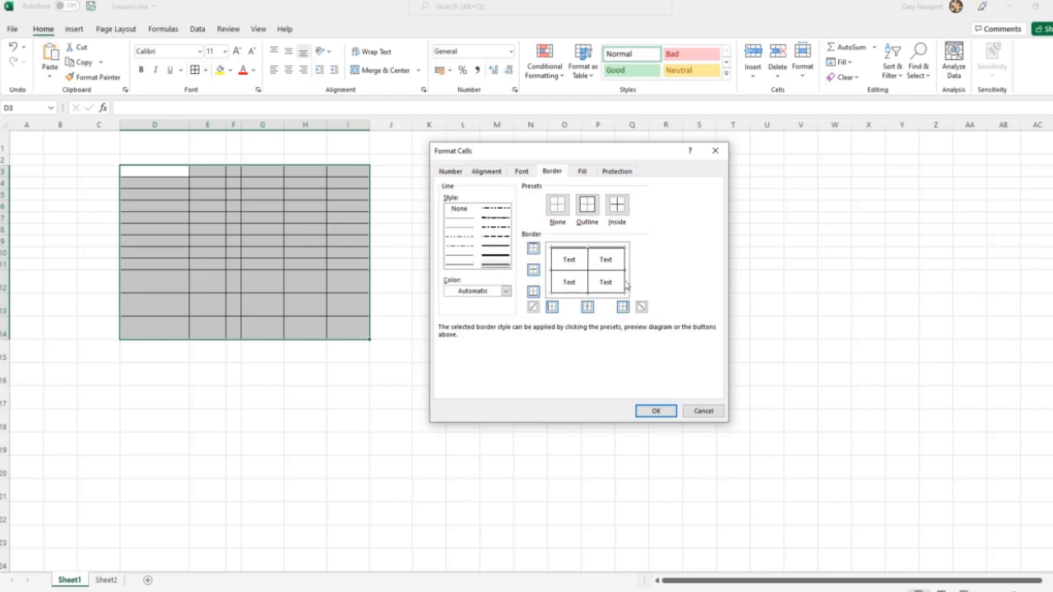
click(627, 284)
In the border preview, set the inner vertical line to thin solid and the inner horizontal line to a dash-dot style.
click(589, 288)
click(589, 288)
click(464, 265)
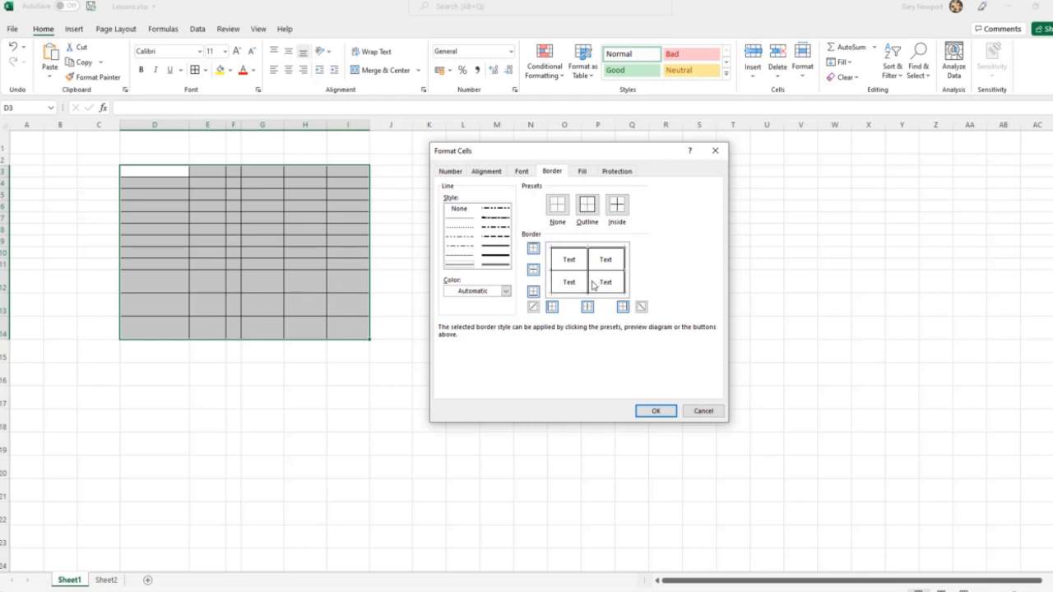
click(591, 285)
click(604, 276)
click(461, 247)
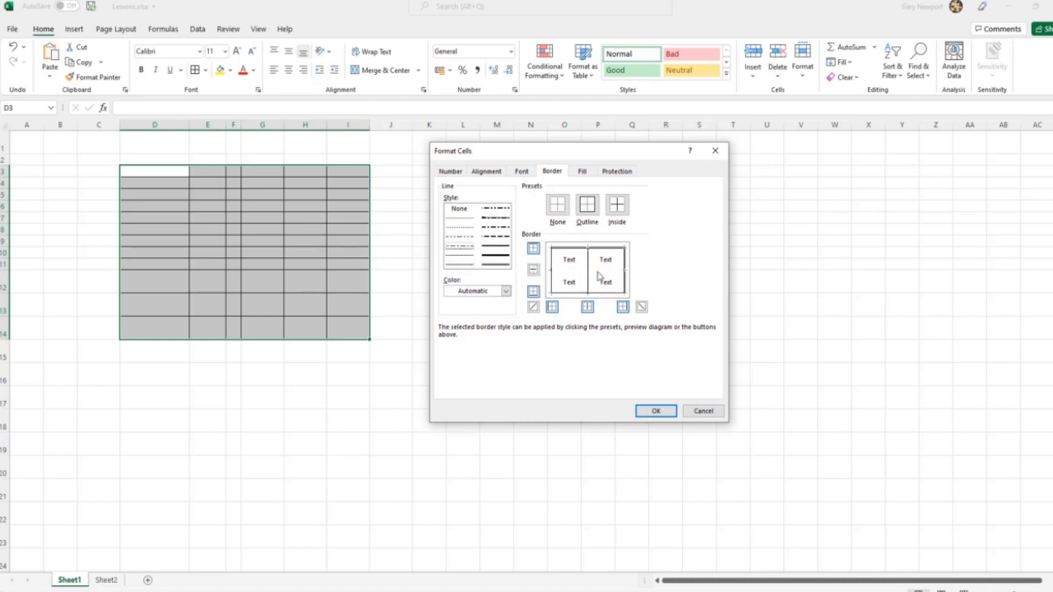
click(602, 272)
Choose dark red as the line color and apply it to the bottom line as dash-dot and the left line as thick.
click(505, 292)
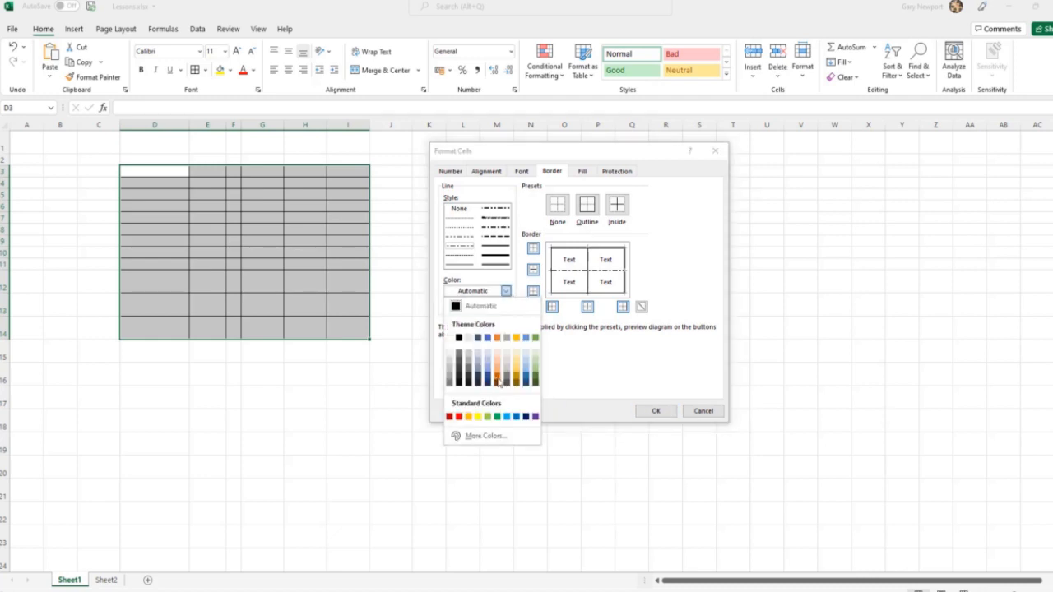
click(449, 417)
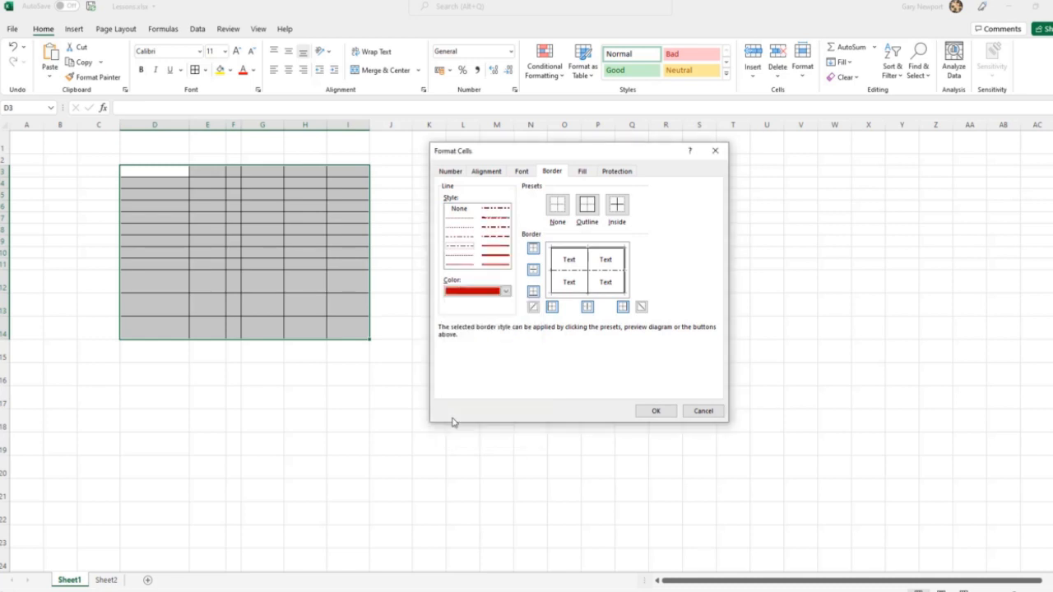
click(572, 294)
click(500, 259)
click(553, 288)
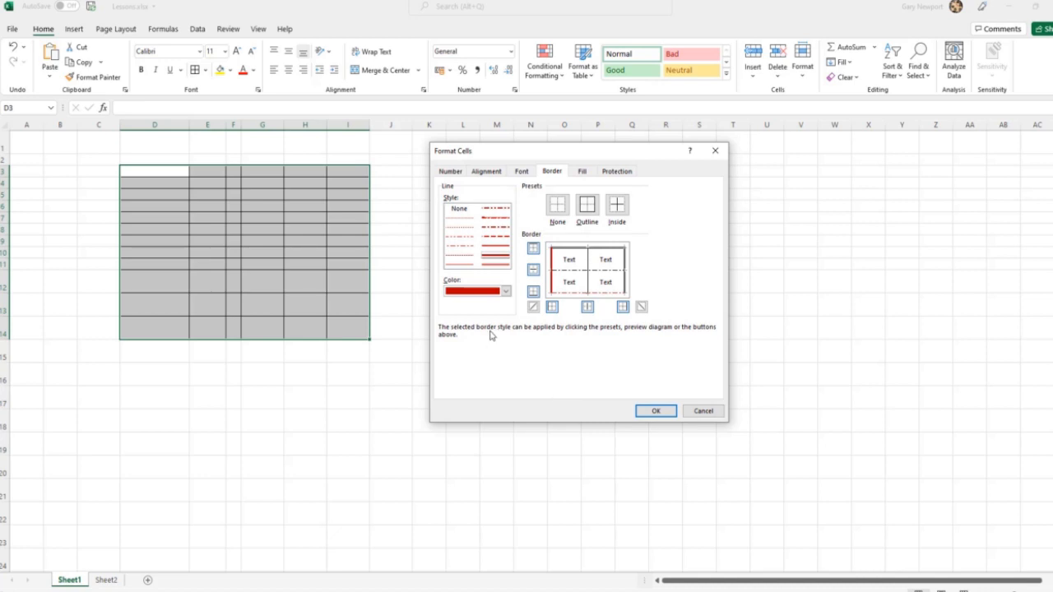
Add thick dark gold upward diagonal lines to the cells and apply all the border settings to D3:I14.
click(505, 291)
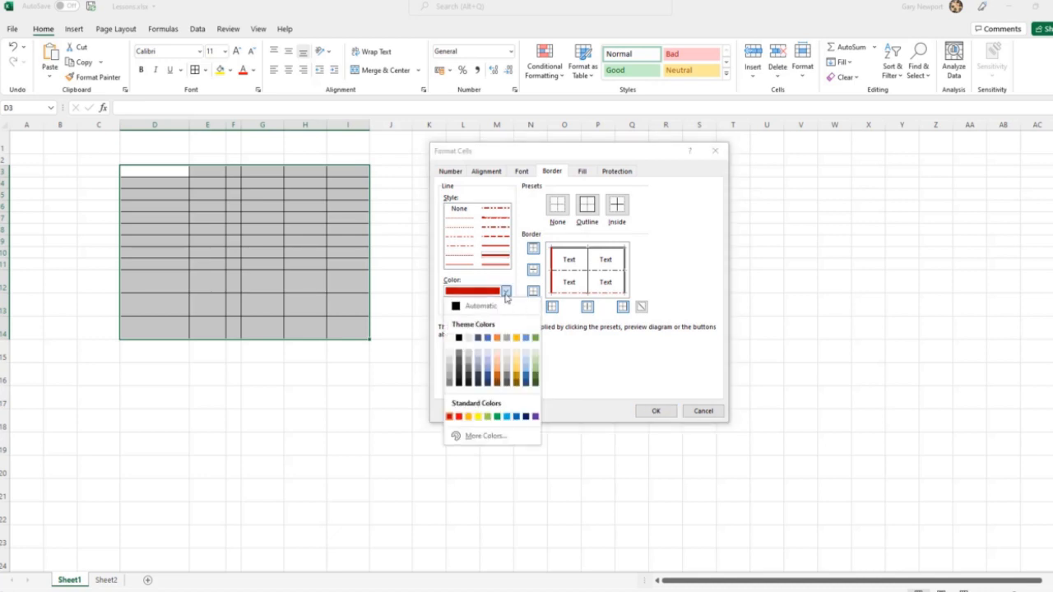
click(519, 377)
click(533, 307)
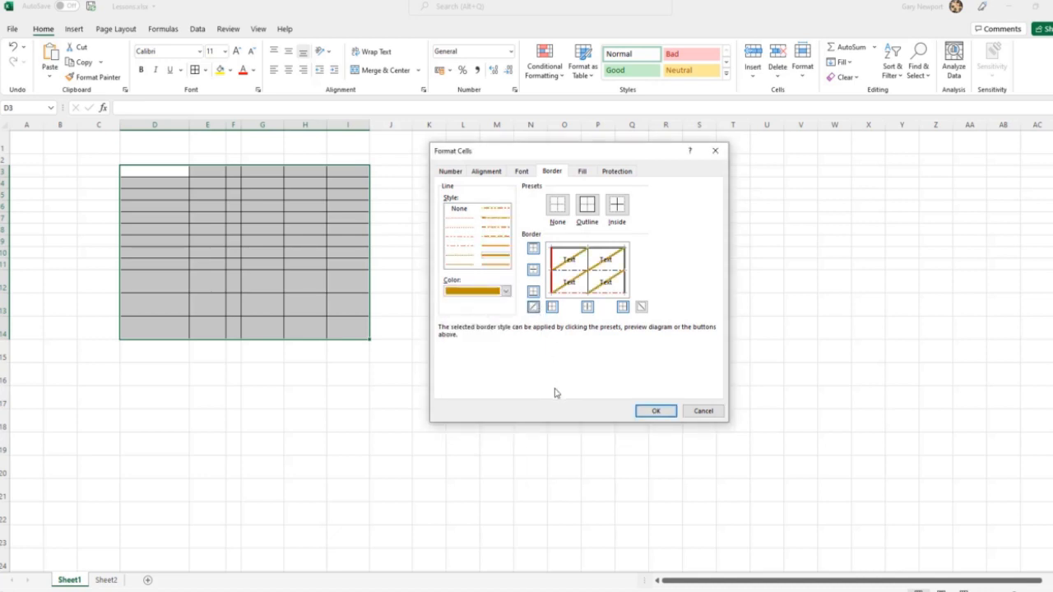
click(655, 411)
click(453, 432)
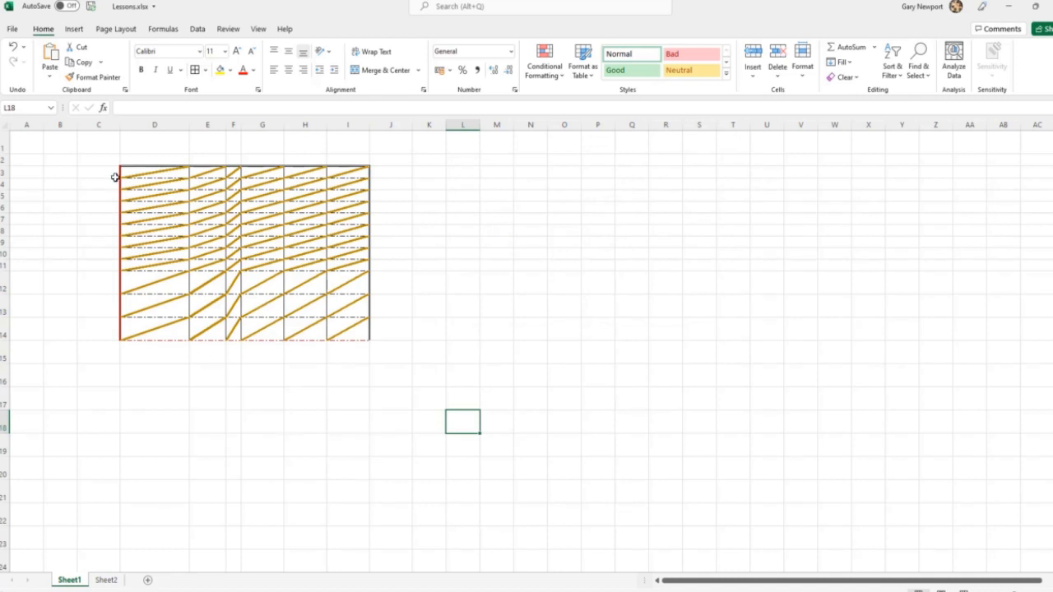
Remove all borders from the range C2:J15, which encloses the bordered block.
drag(98, 162, 385, 360)
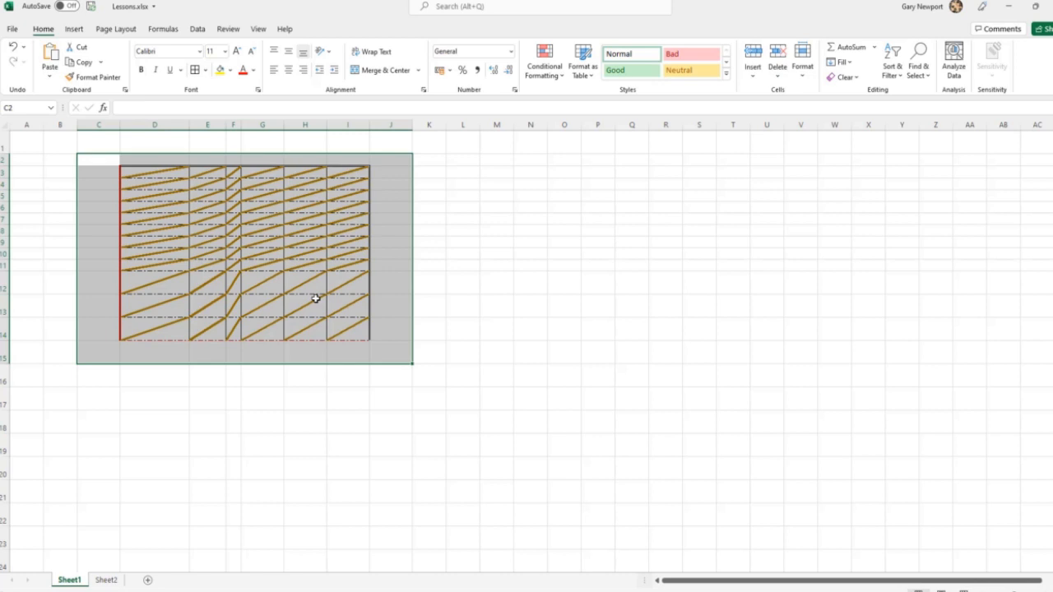
click(205, 70)
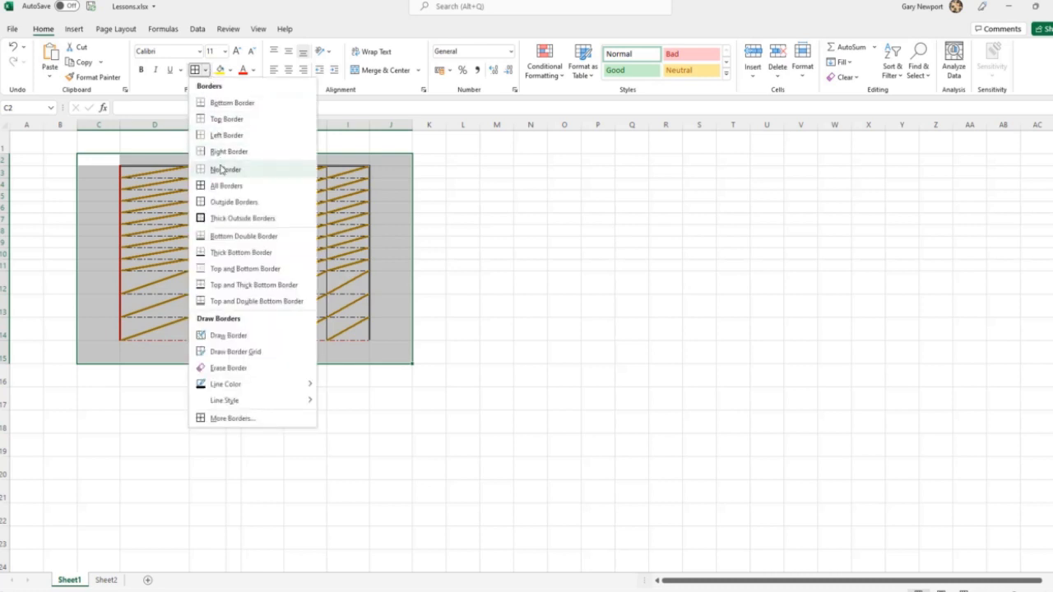
click(221, 170)
click(474, 283)
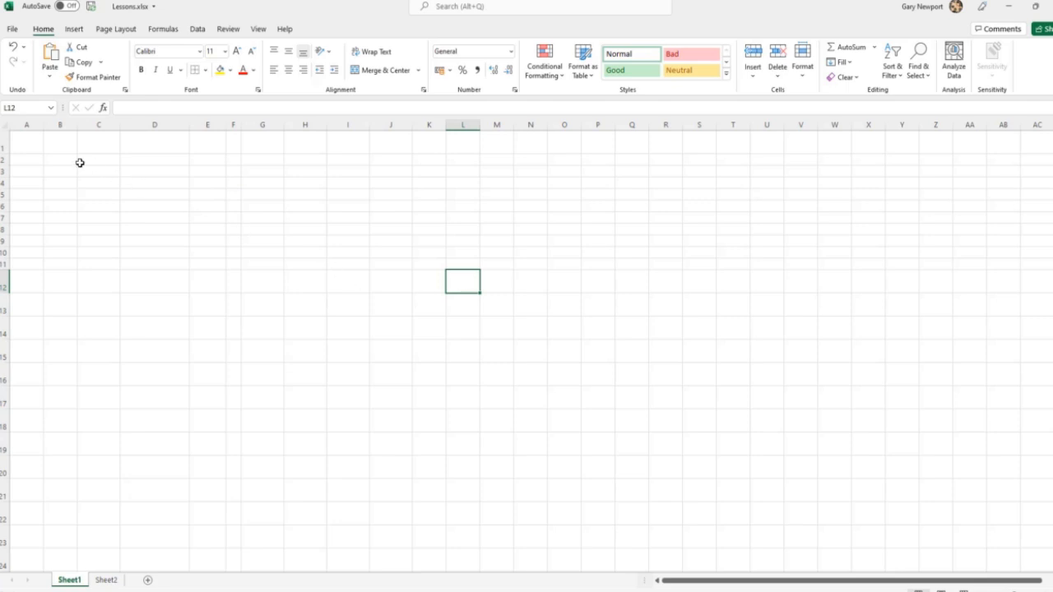
Apply All Borders to every cell of Sheet1.
click(5, 126)
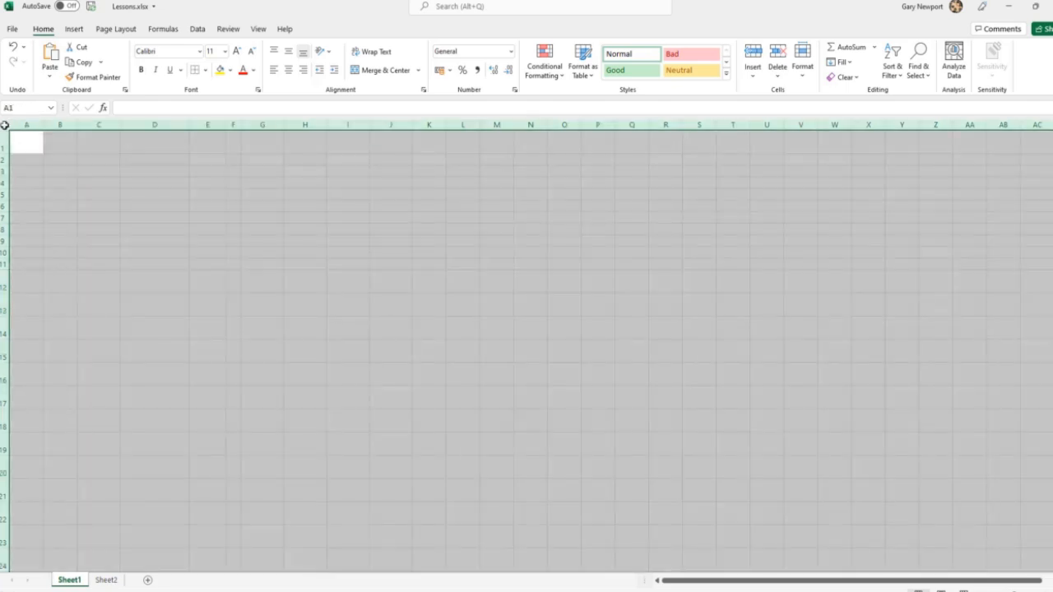
click(206, 70)
click(217, 185)
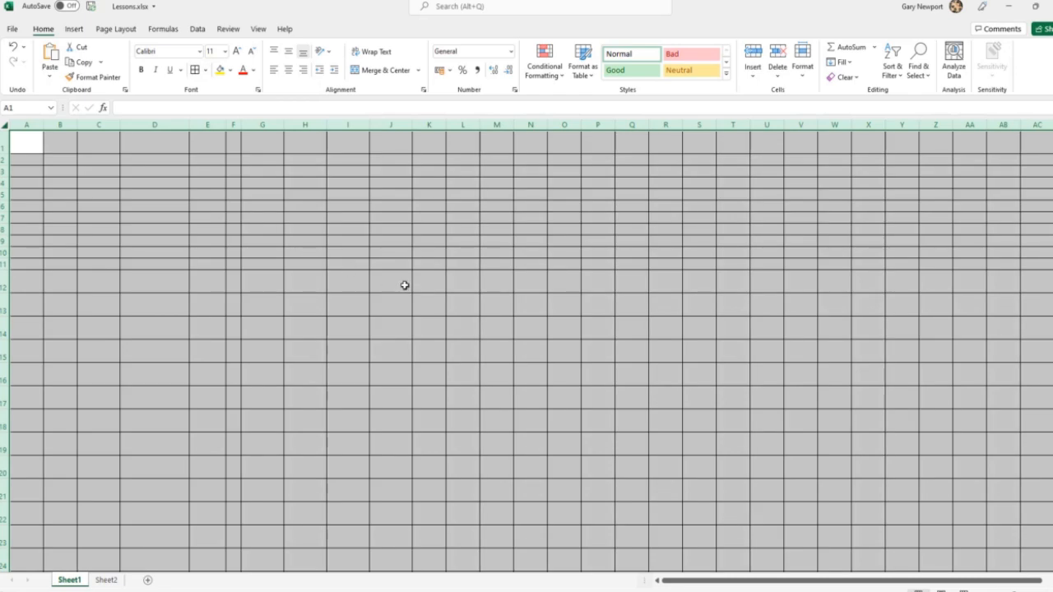
Remove the borders from the entire Sheet1 and deselect the cells.
click(205, 70)
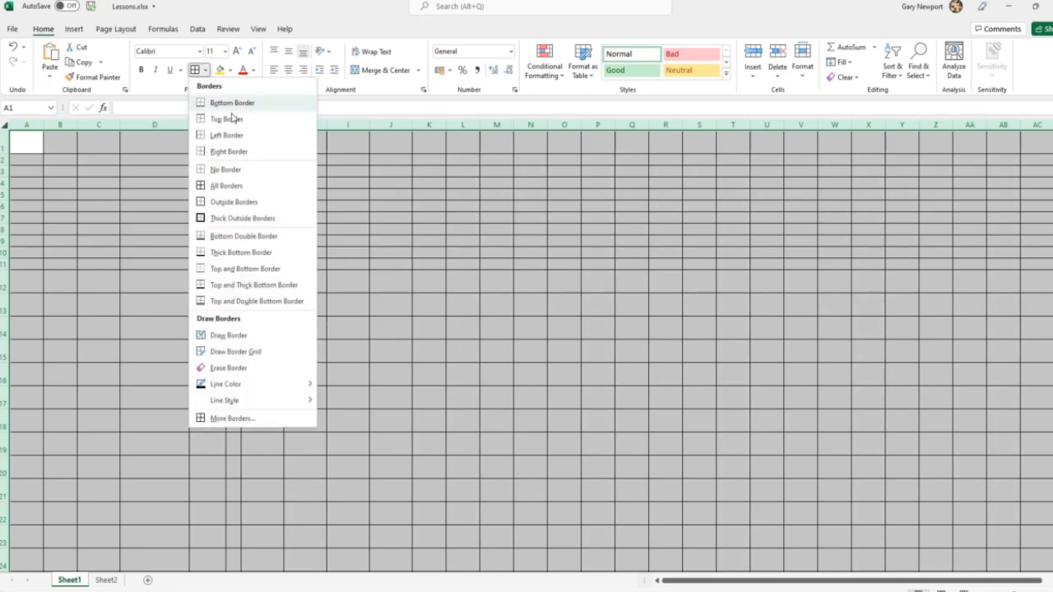
click(225, 170)
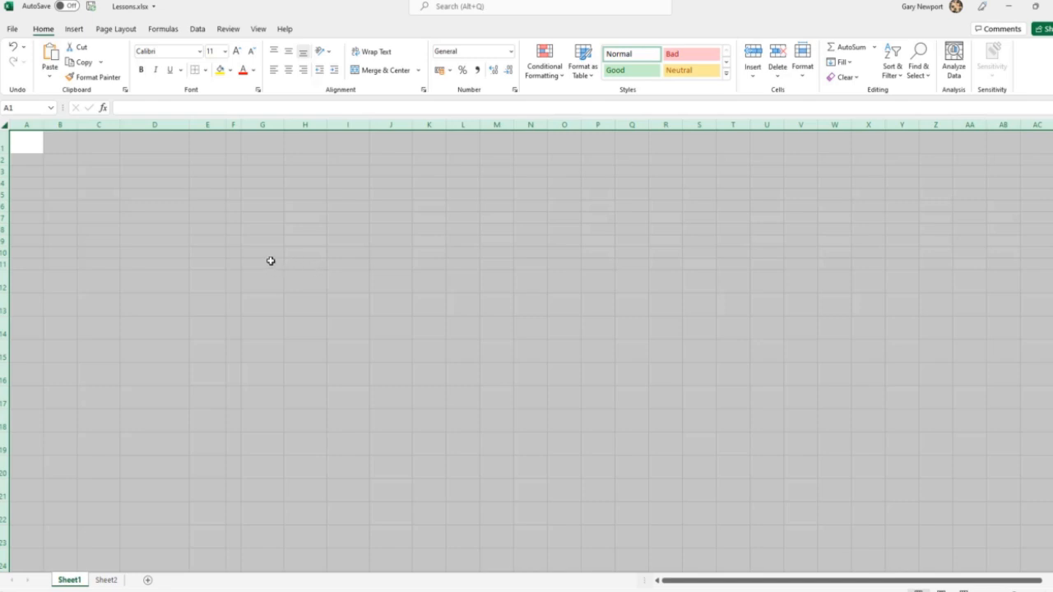
click(258, 230)
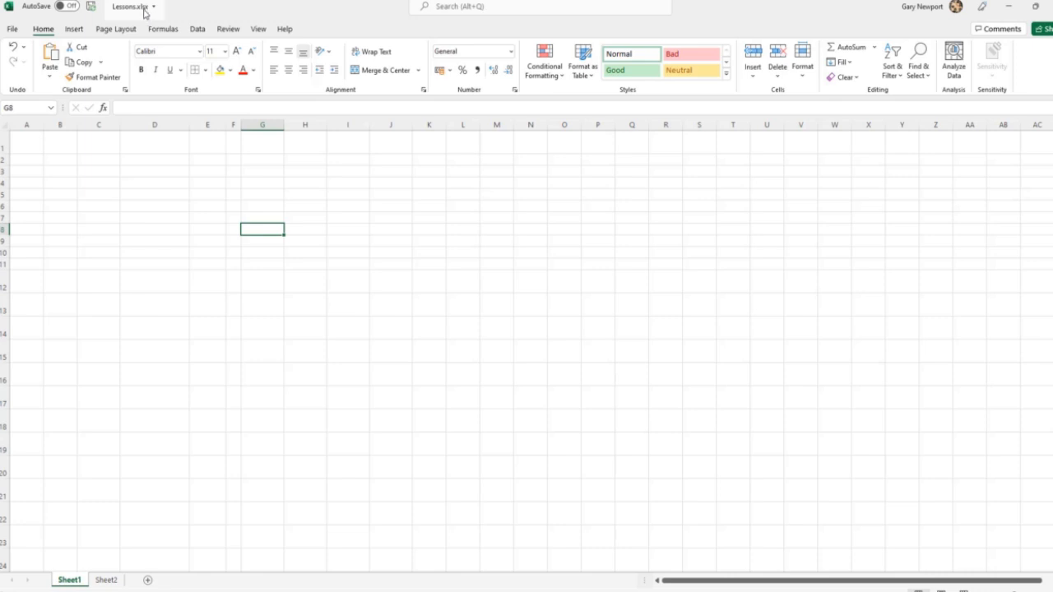
click(10, 31)
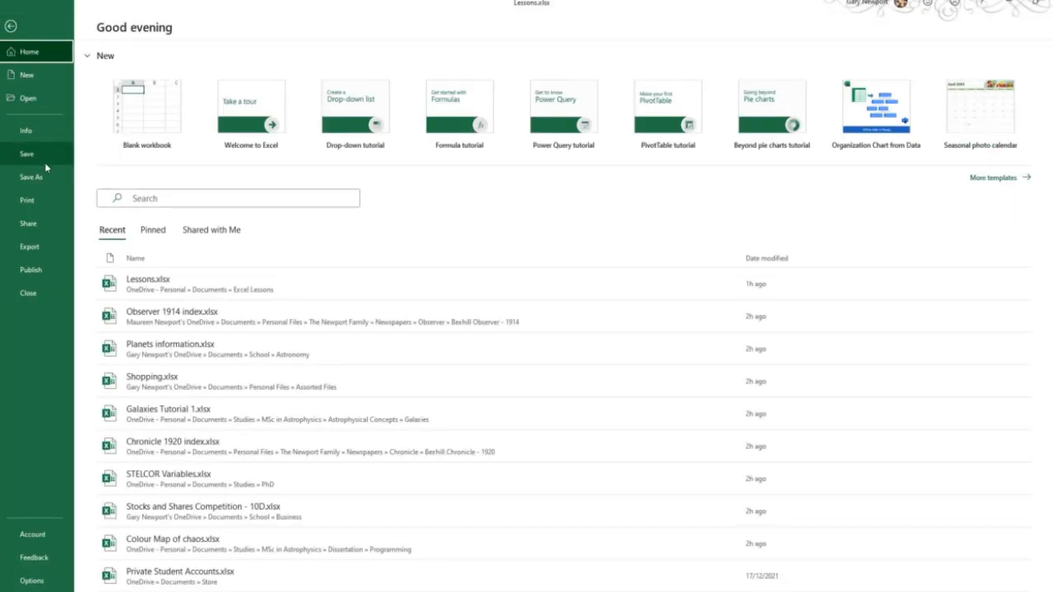
click(11, 25)
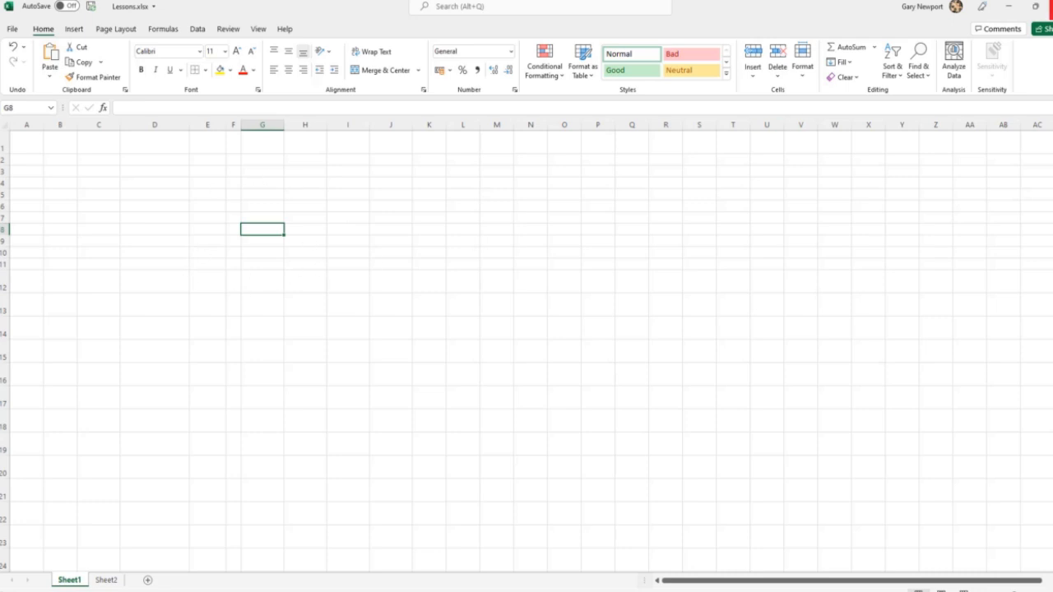
click(1051, 7)
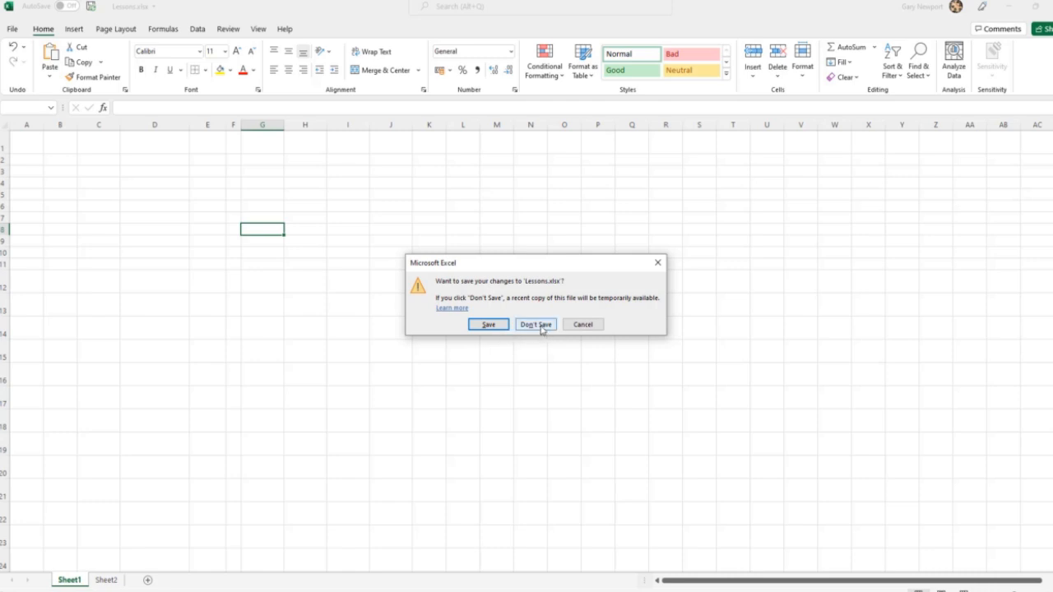
click(587, 327)
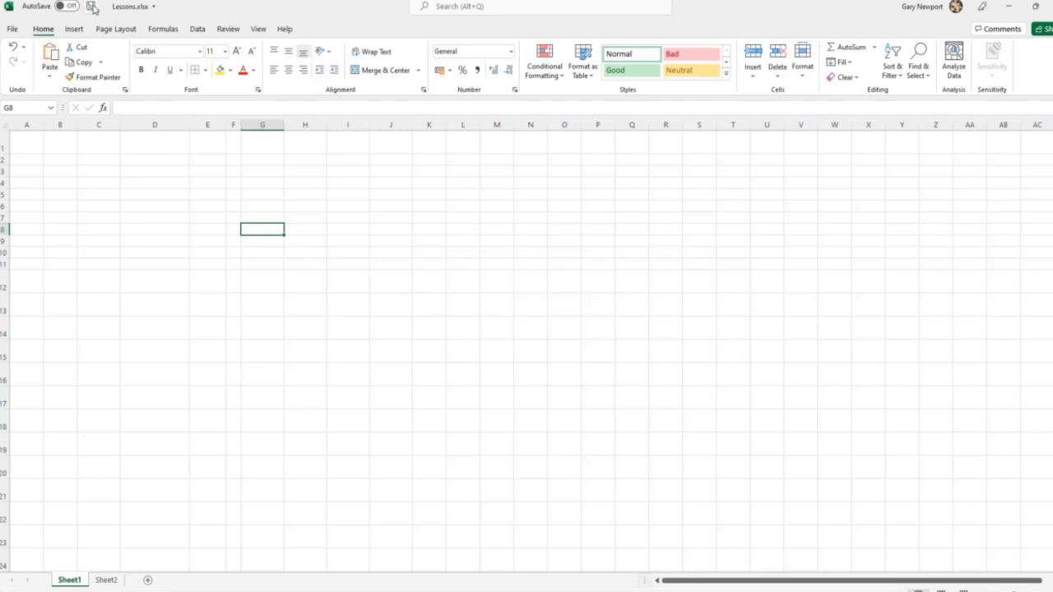
Save the changes to the workbook Lessons.xlsx under its existing name.
click(8, 31)
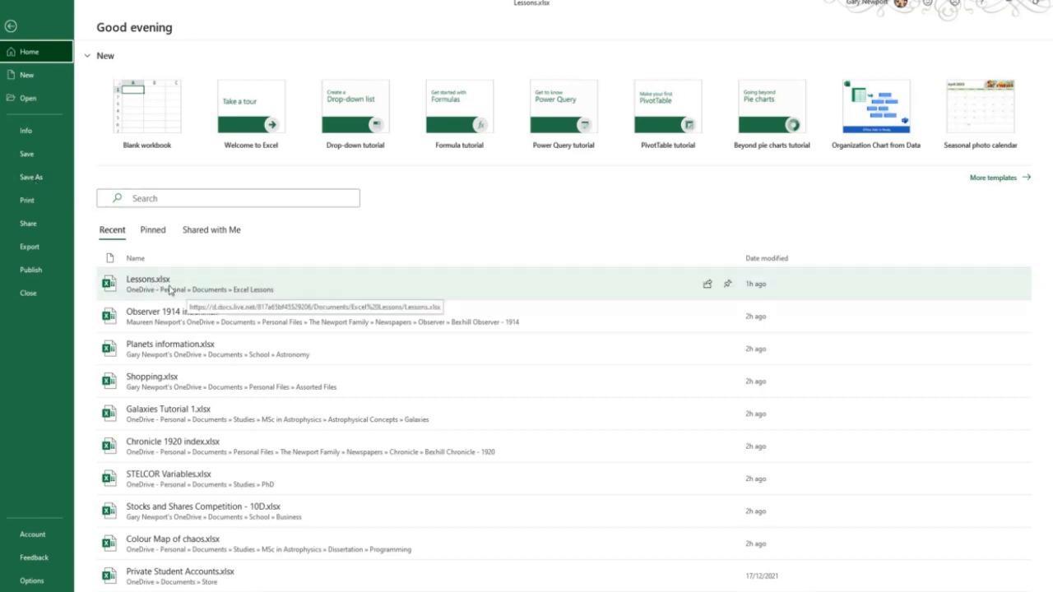
click(26, 154)
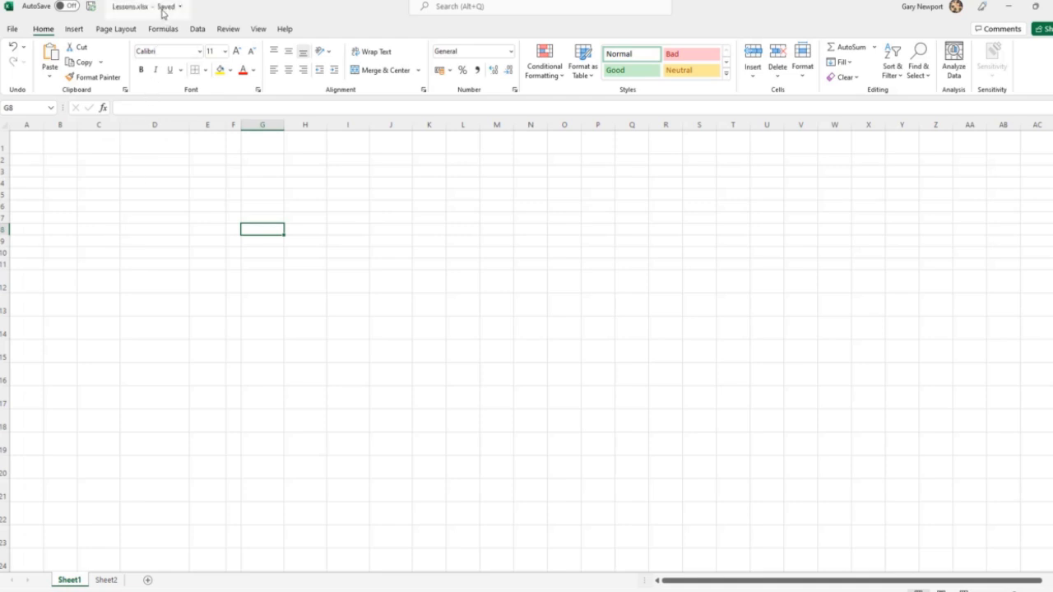